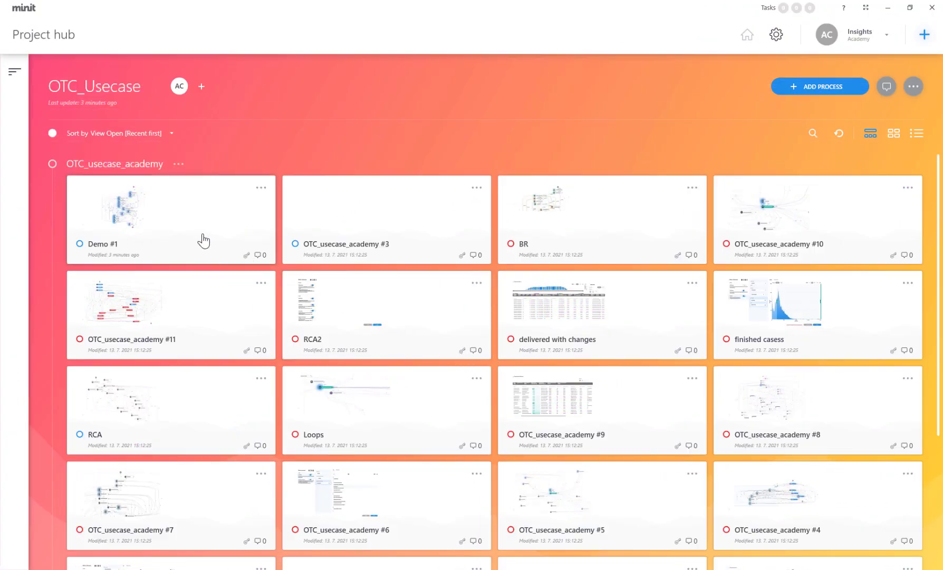
# Open the Demo #1 process and cluster its map by ActivityGroup.
pyautogui.click(137, 218)
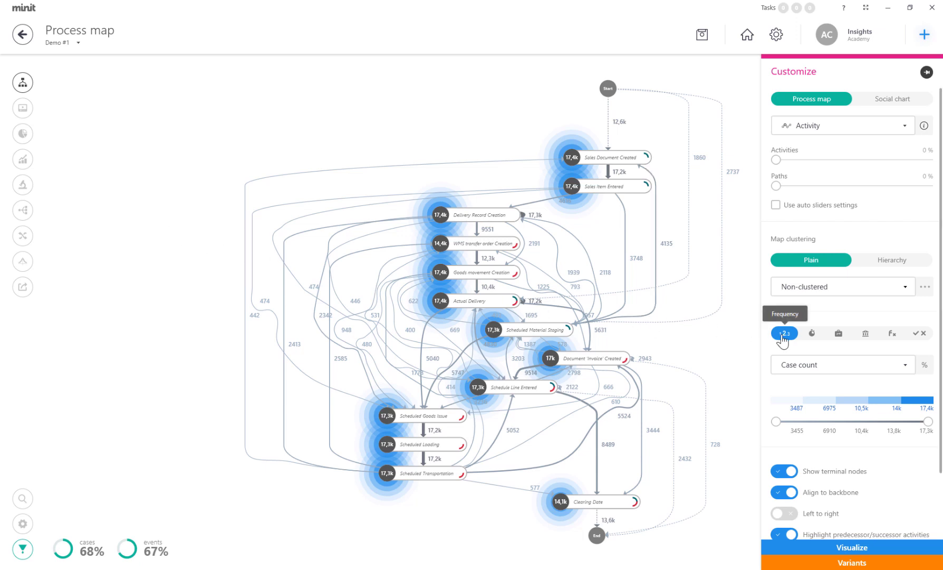
pyautogui.click(844, 292)
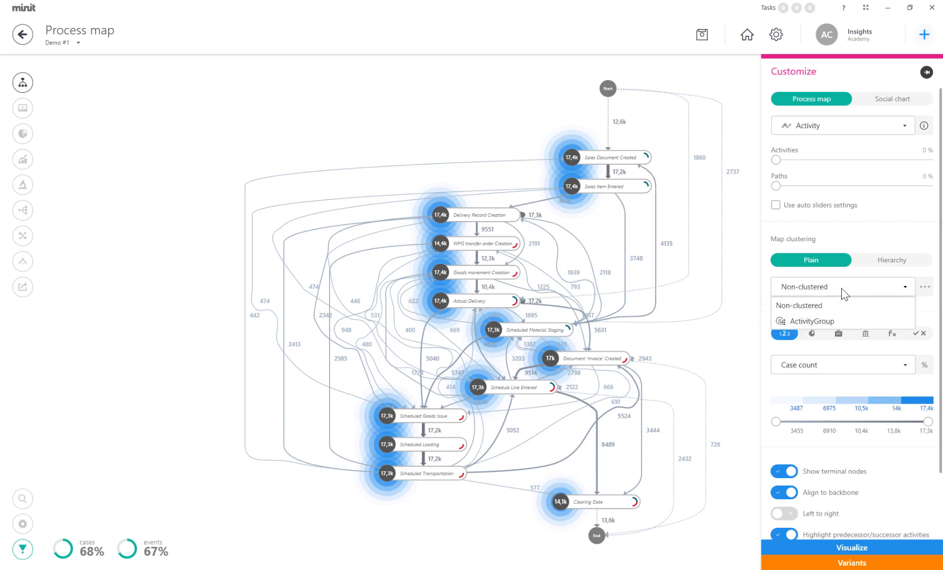
pyautogui.click(828, 319)
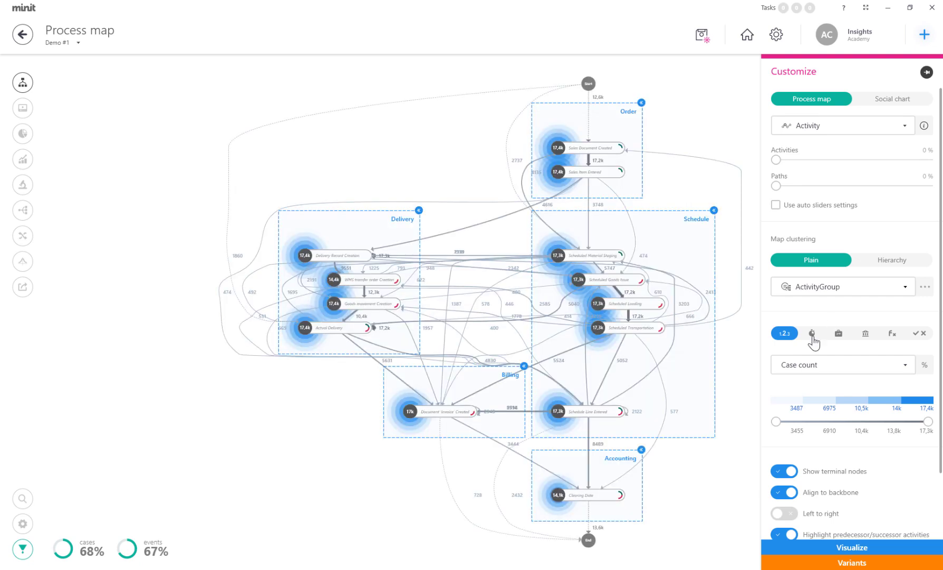
# Overlay mean duration, rework, NetValue_SalesOrder, RPA potential and business-rule metrics on the map in turn.
pyautogui.click(812, 333)
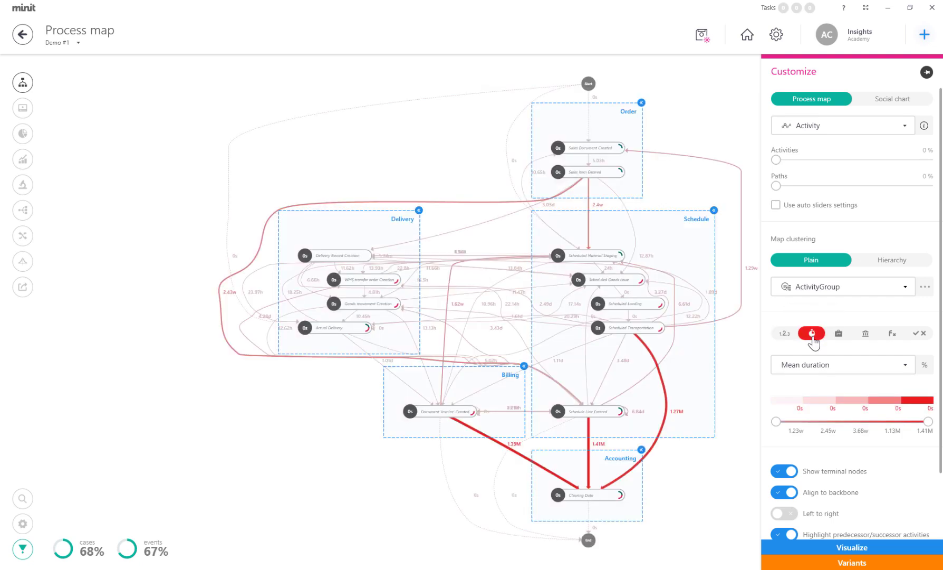
pyautogui.click(839, 336)
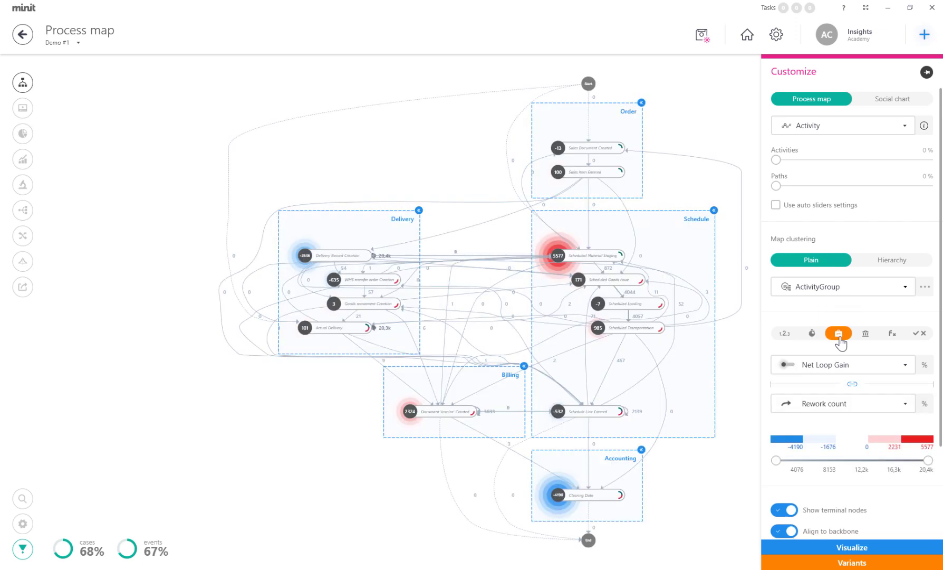
pyautogui.click(866, 335)
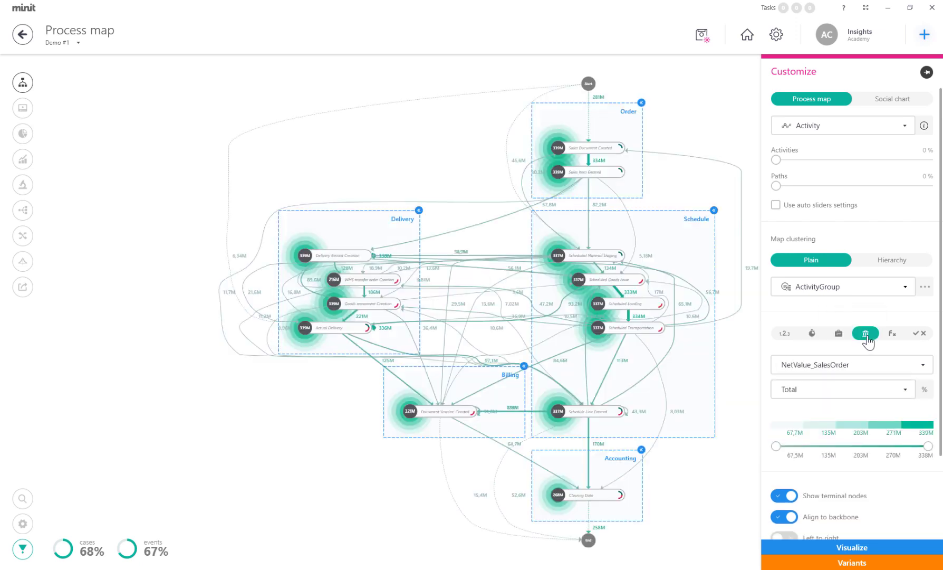
pyautogui.click(893, 335)
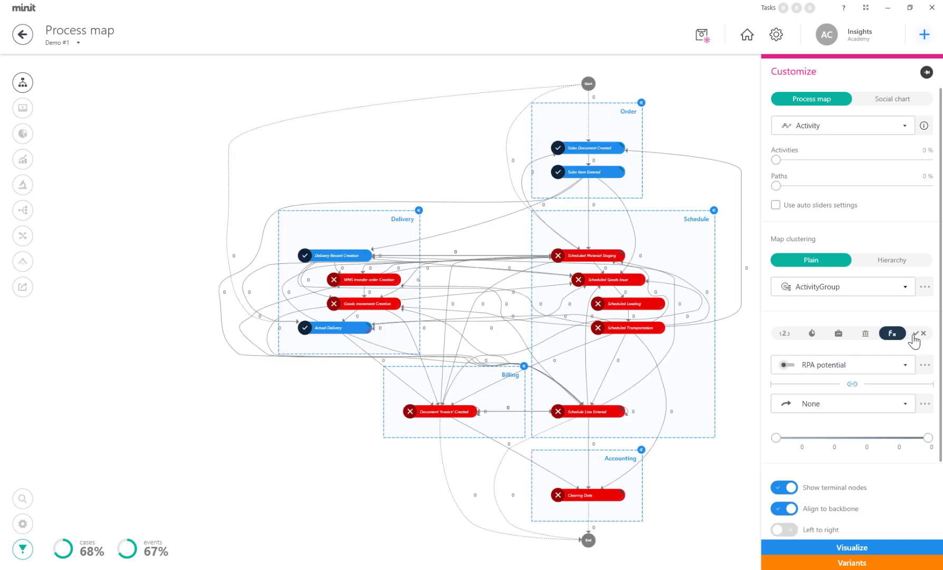
pyautogui.click(919, 335)
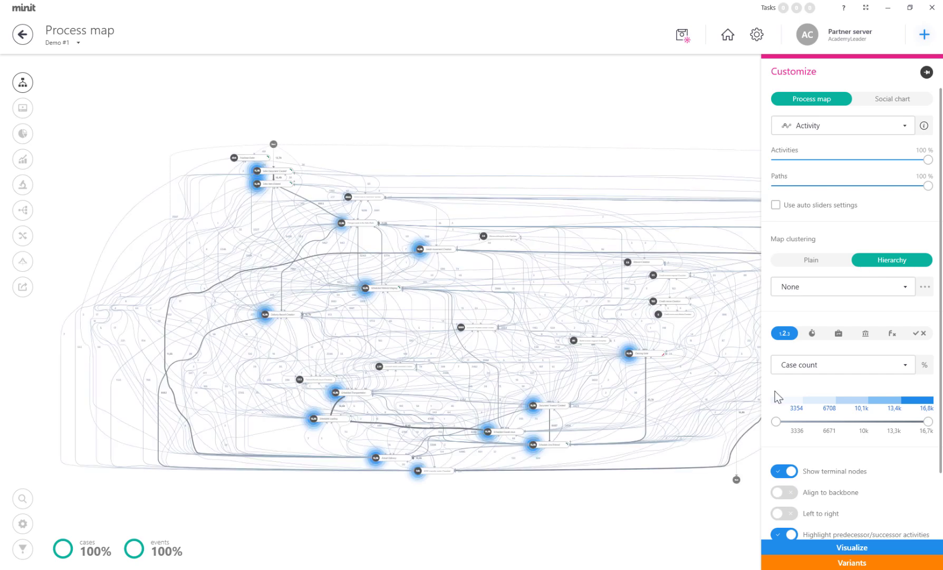
pyautogui.scroll(2, 780, 456)
pyautogui.scroll(1, 780, 456)
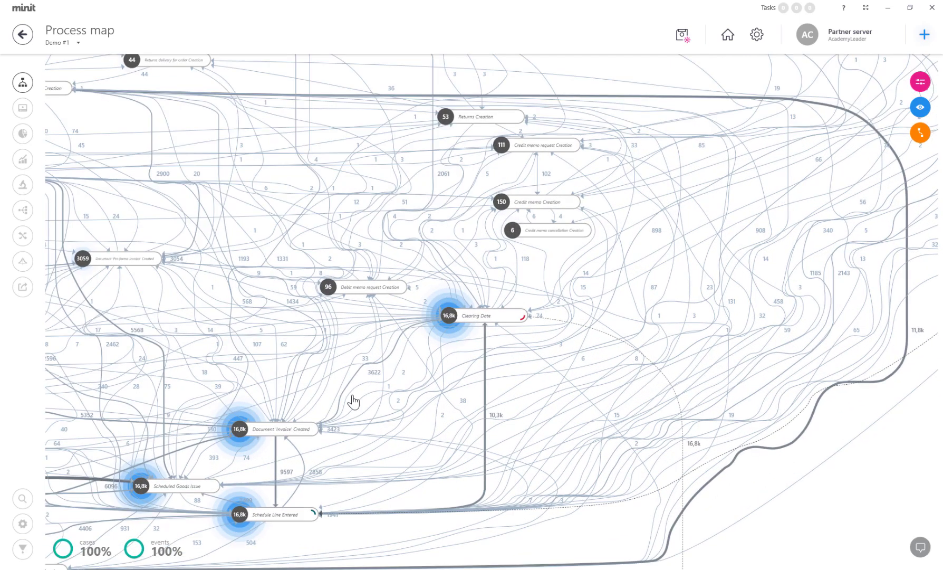
pyautogui.moveTo(352, 400); pyautogui.dragTo(509, 322)
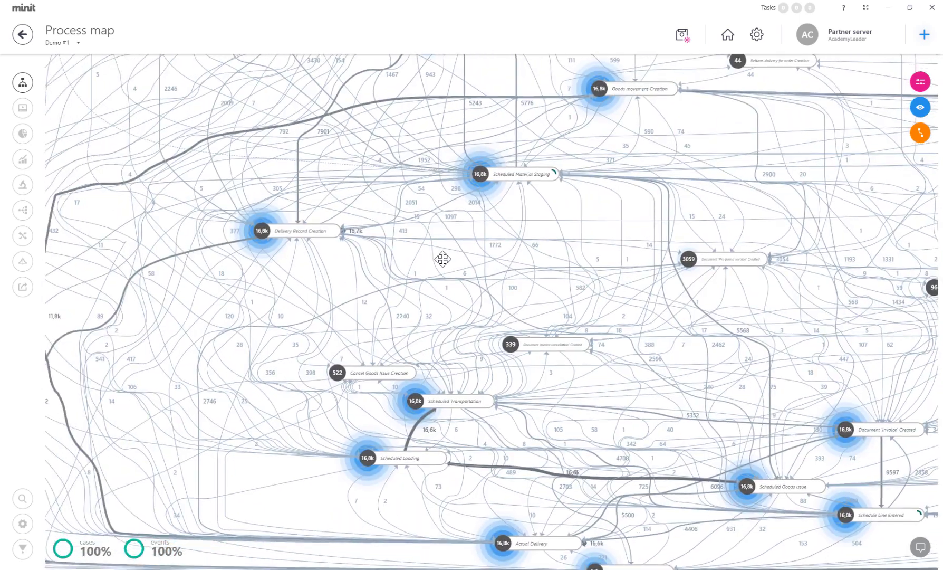
pyautogui.scroll(-1, 727, 479)
pyautogui.scroll(-1, 646, 488)
pyautogui.scroll(-1, 648, 493)
pyautogui.scroll(-1, 720, 513)
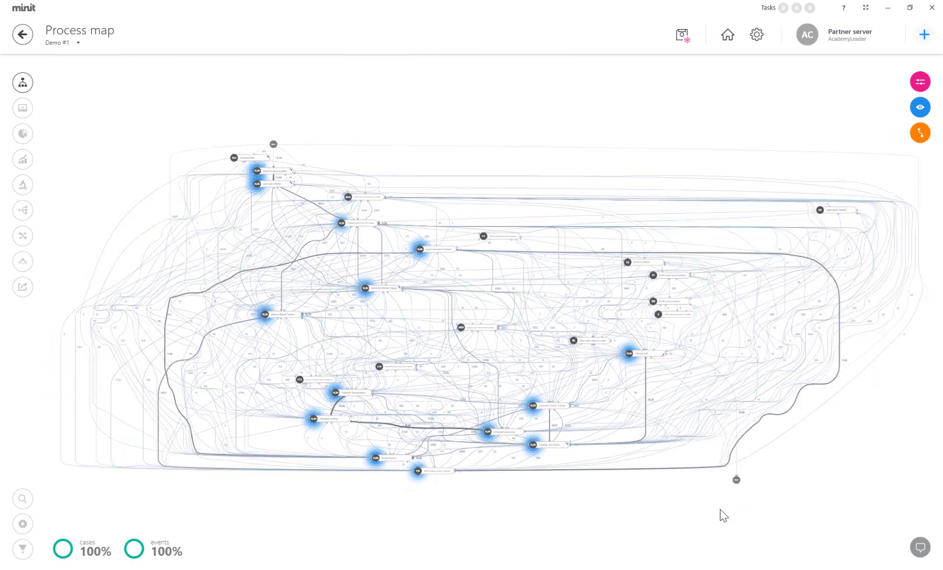
pyautogui.scroll(-1, 720, 513)
pyautogui.scroll(-1, 722, 515)
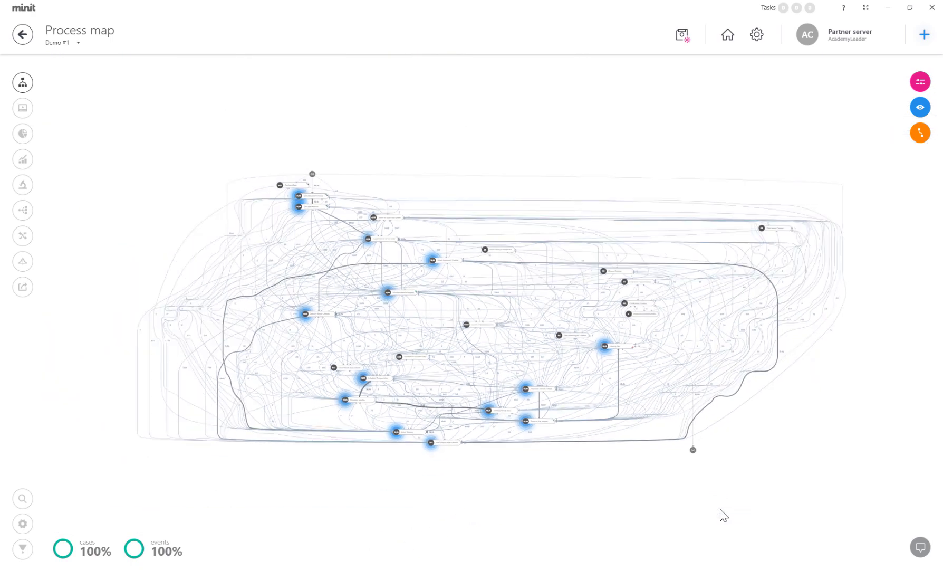
# Filter the map to Variants 1, 2 and 3, leaving 543 cases.
pyautogui.click(921, 138)
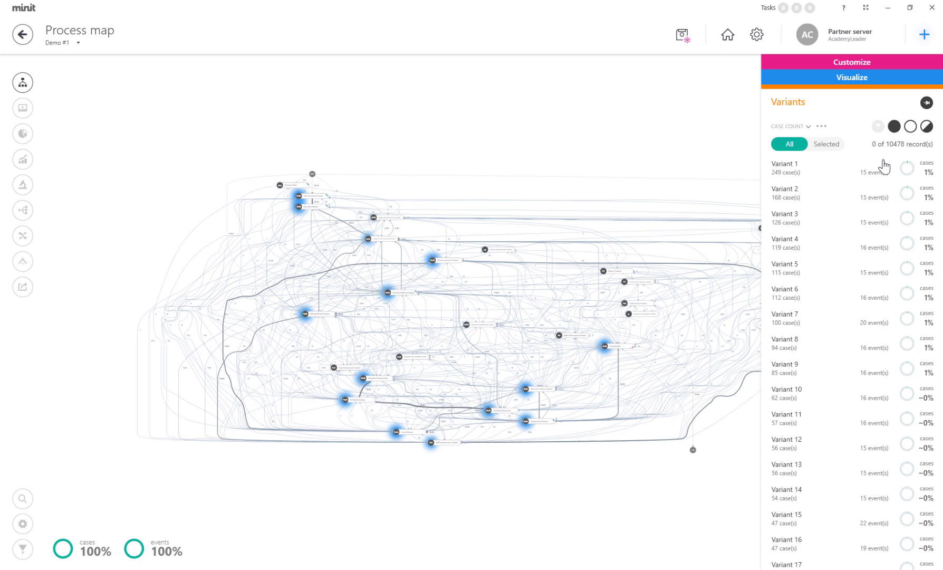
pyautogui.click(838, 171)
pyautogui.click(830, 196)
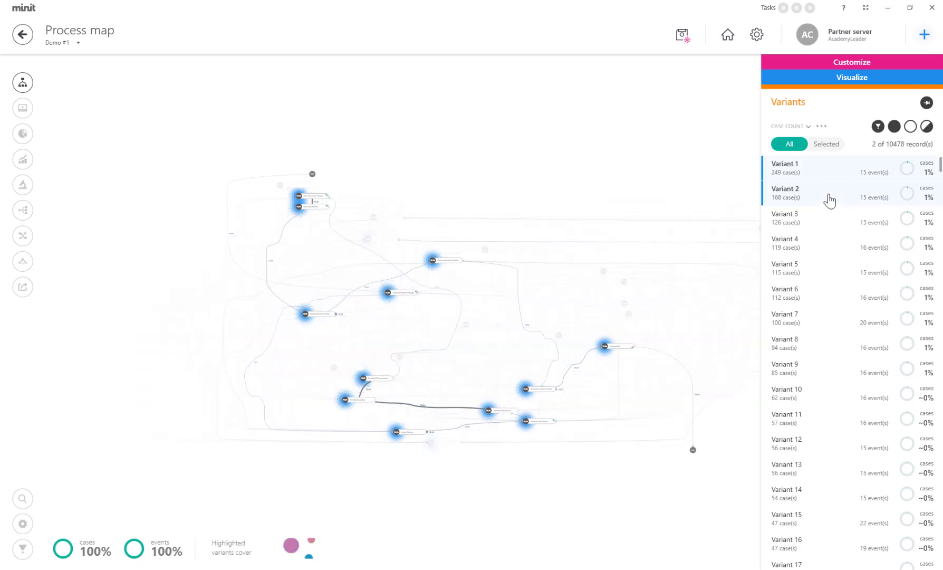
pyautogui.click(825, 224)
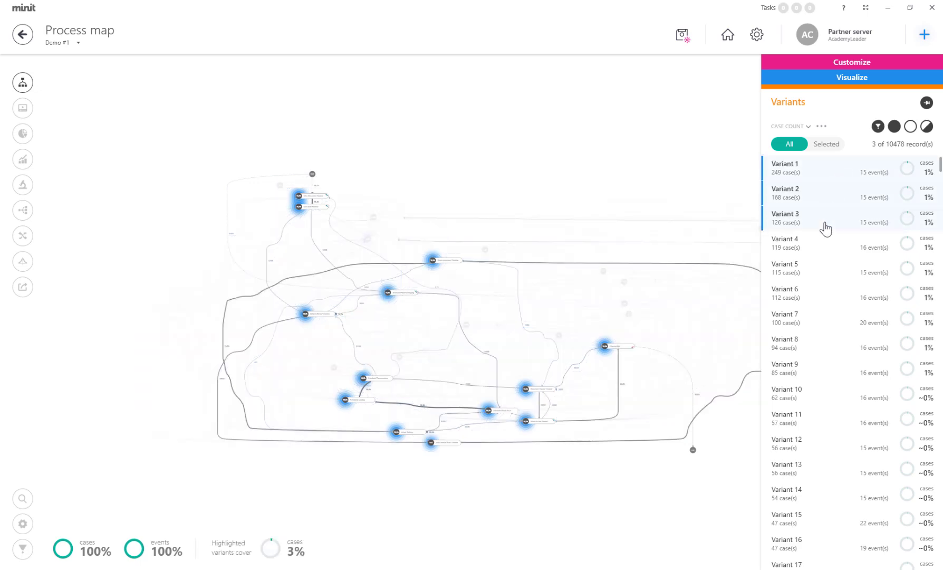
pyautogui.click(878, 126)
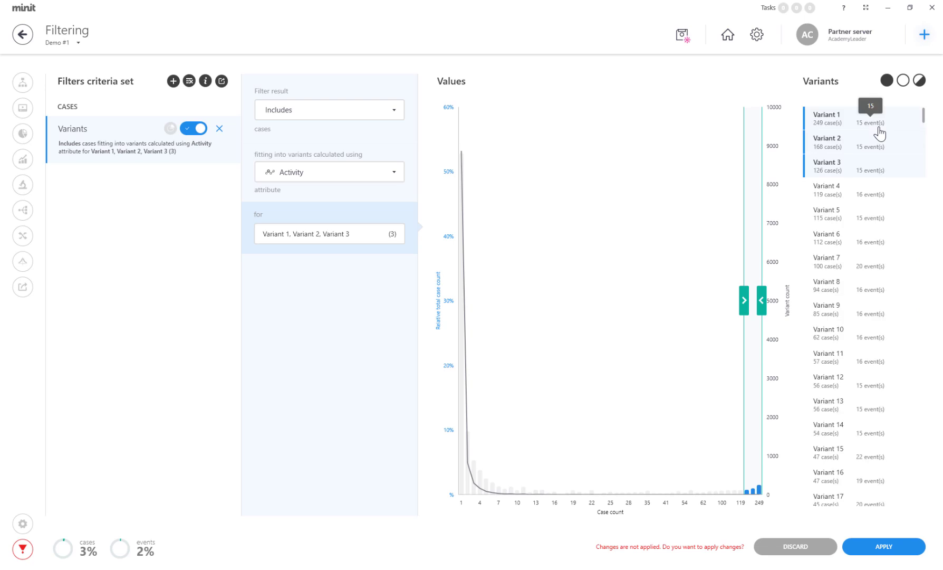
pyautogui.click(868, 558)
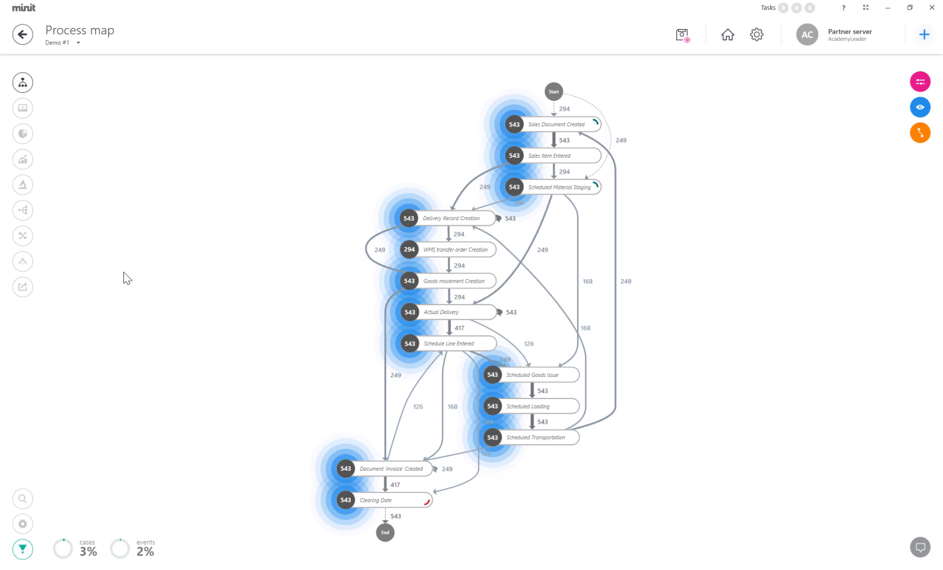
# Open the Variants overview and view, then close, Variant 2's details.
pyautogui.click(23, 210)
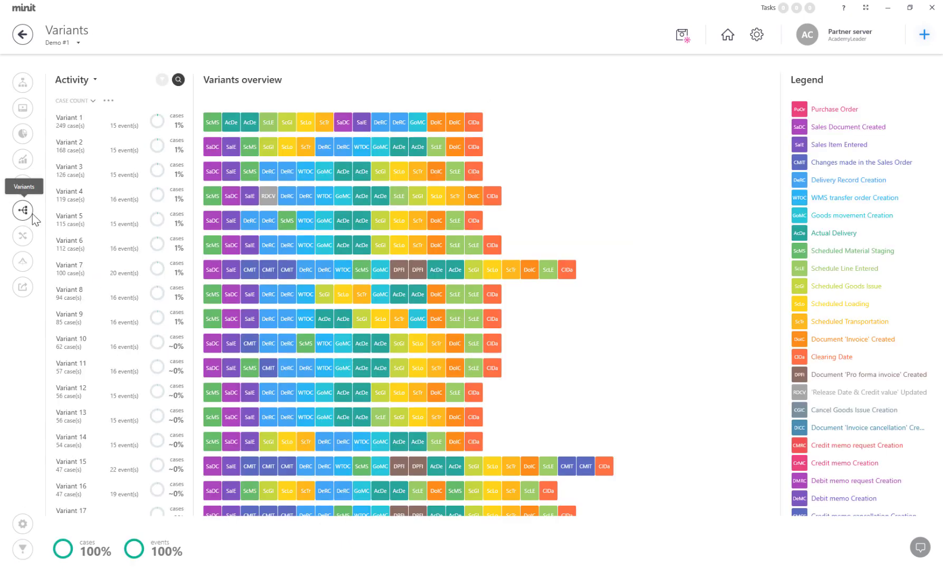
pyautogui.scroll(-3, 230, 229)
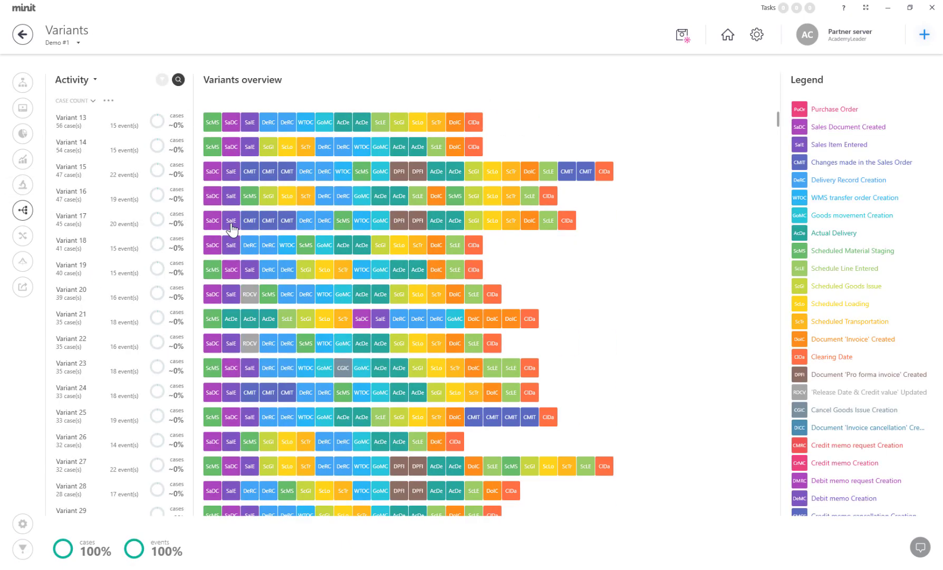
pyautogui.scroll(-2, 231, 227)
pyautogui.scroll(5, 231, 229)
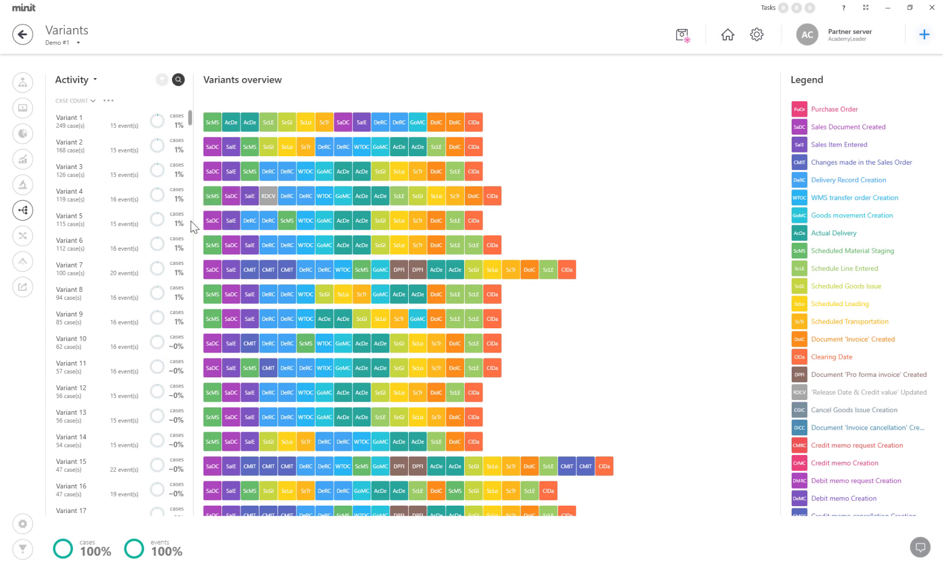
pyautogui.click(94, 153)
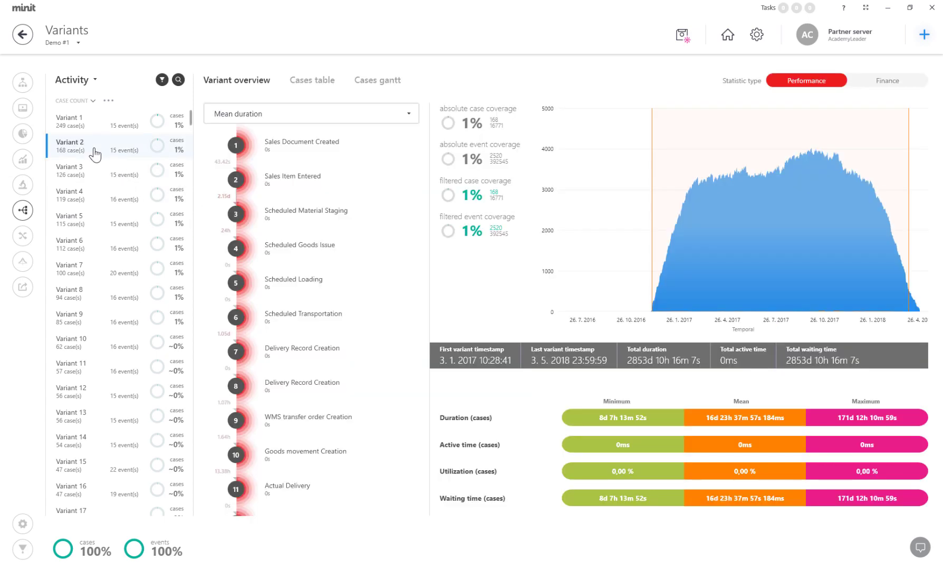
pyautogui.click(94, 153)
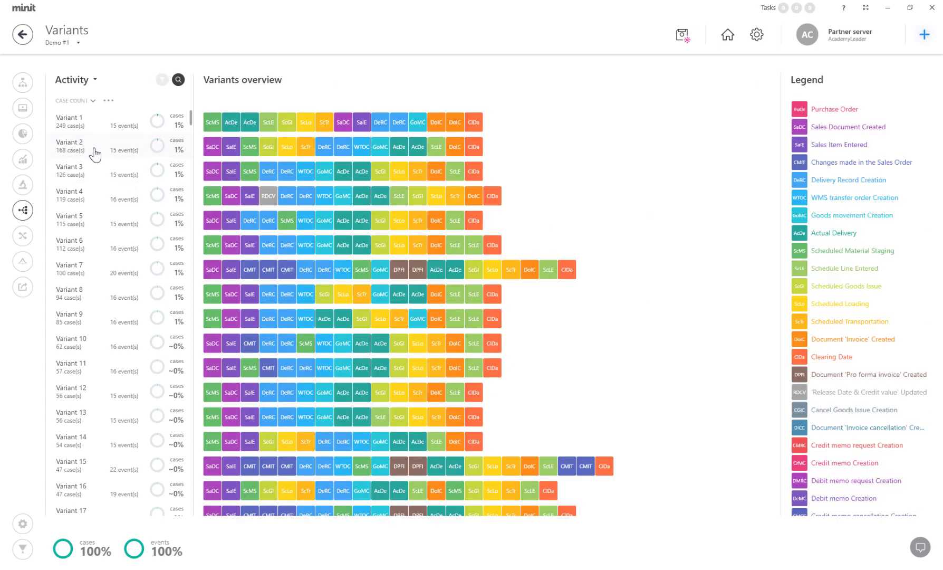
# Add the benchmark view as a comparison layer against Demo #1 in Process compare.
pyautogui.click(22, 84)
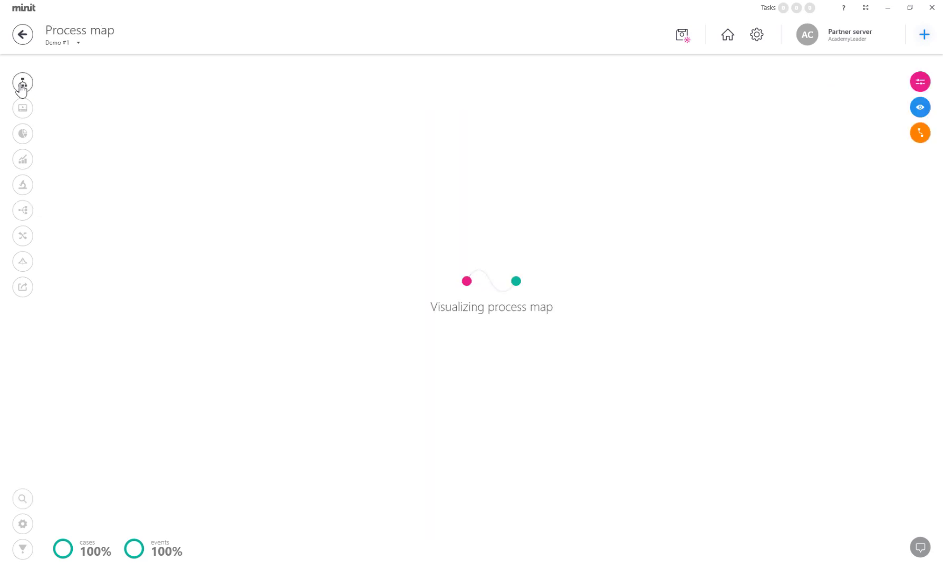
pyautogui.click(26, 244)
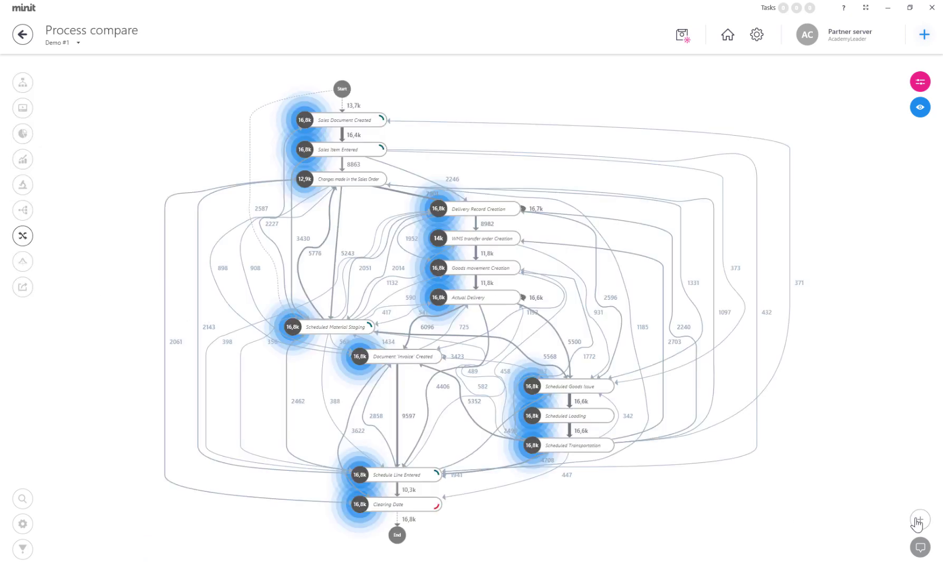
pyautogui.click(919, 520)
pyautogui.click(899, 451)
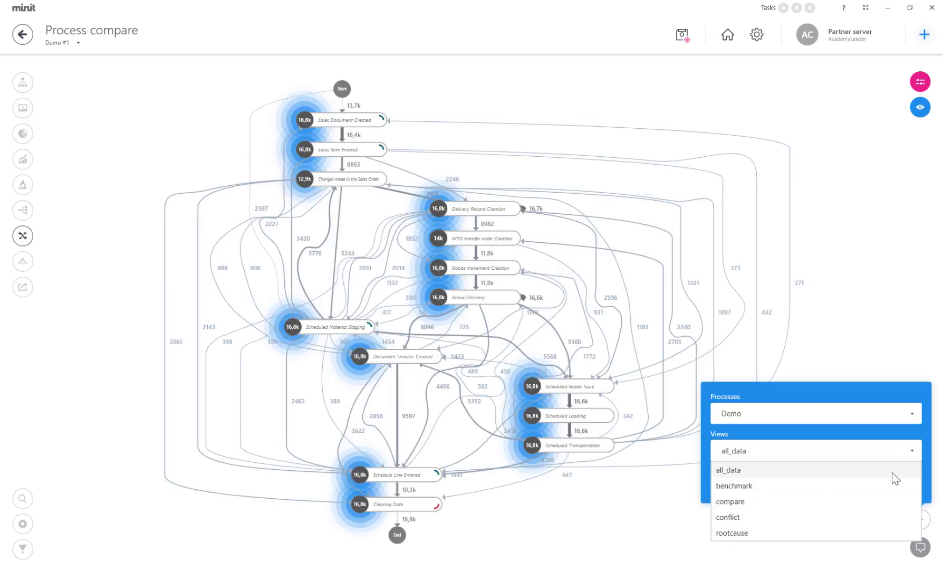
pyautogui.click(890, 483)
pyautogui.click(889, 483)
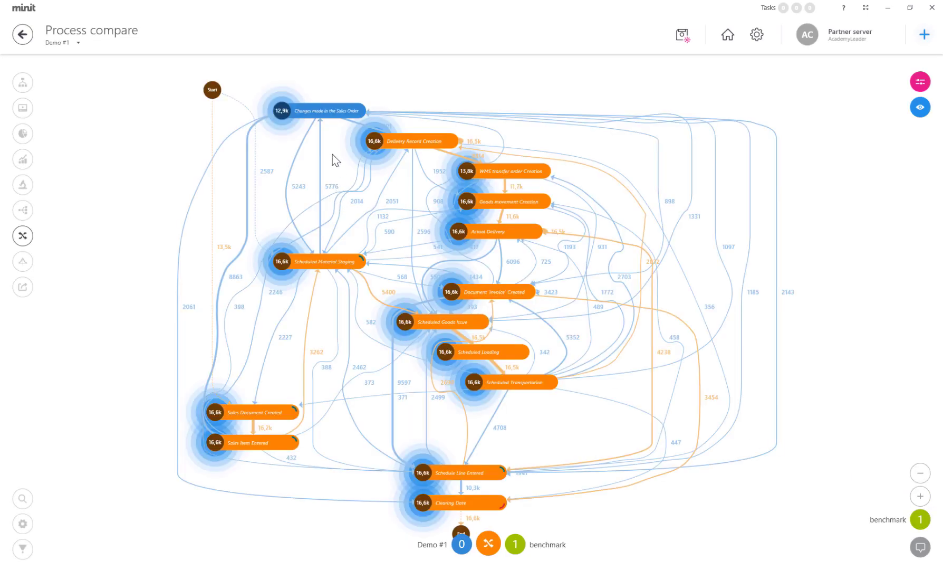
pyautogui.scroll(2, 332, 153)
pyautogui.scroll(2, 312, 208)
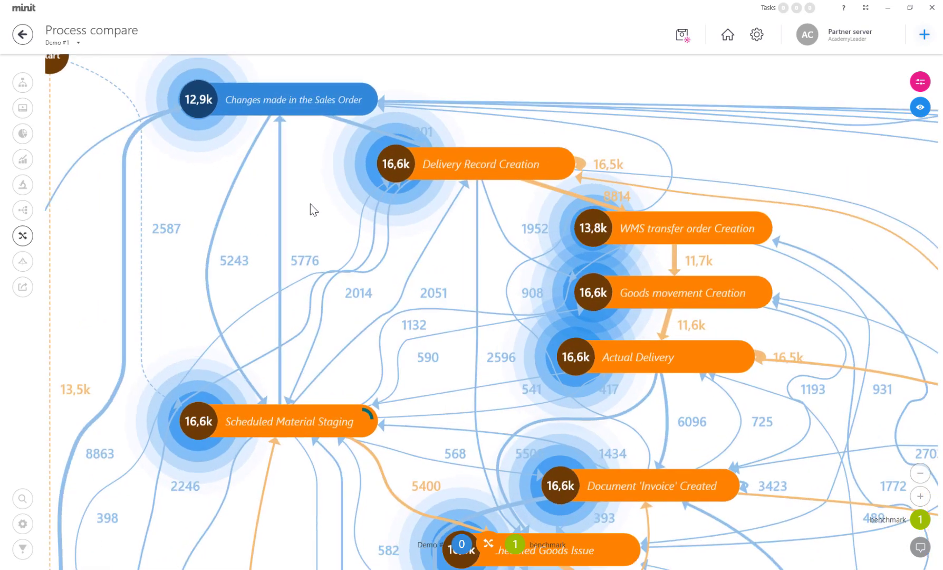
pyautogui.moveTo(336, 248); pyautogui.dragTo(379, 260)
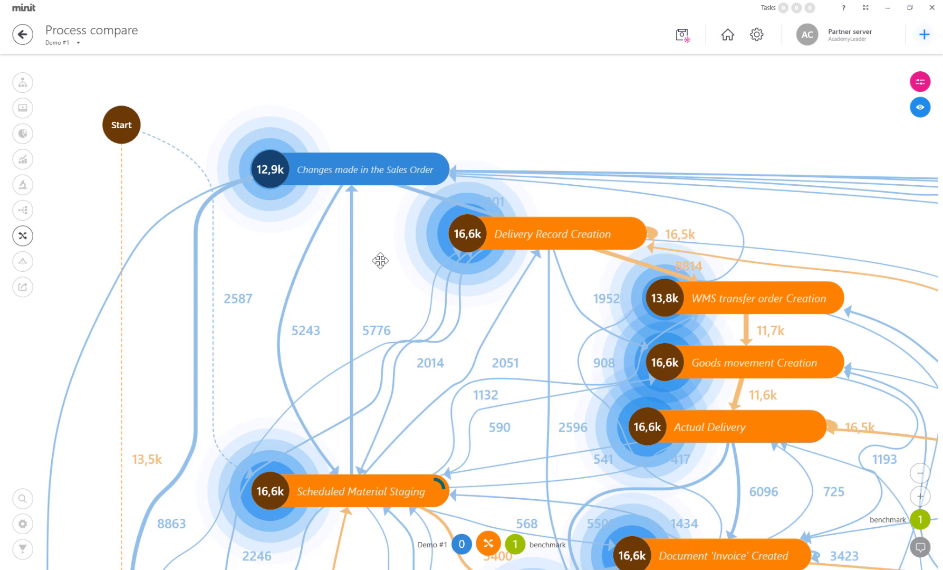
# Add Plant_Name to the top attributes of 'Changes made in the Sales Order', then return to the map.
pyautogui.click(375, 181)
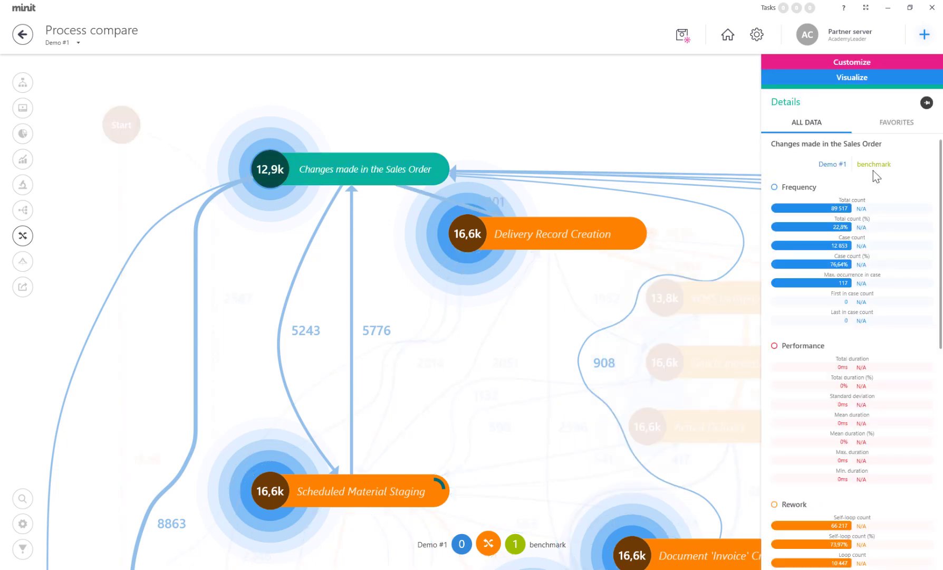
pyautogui.scroll(-1, 833, 369)
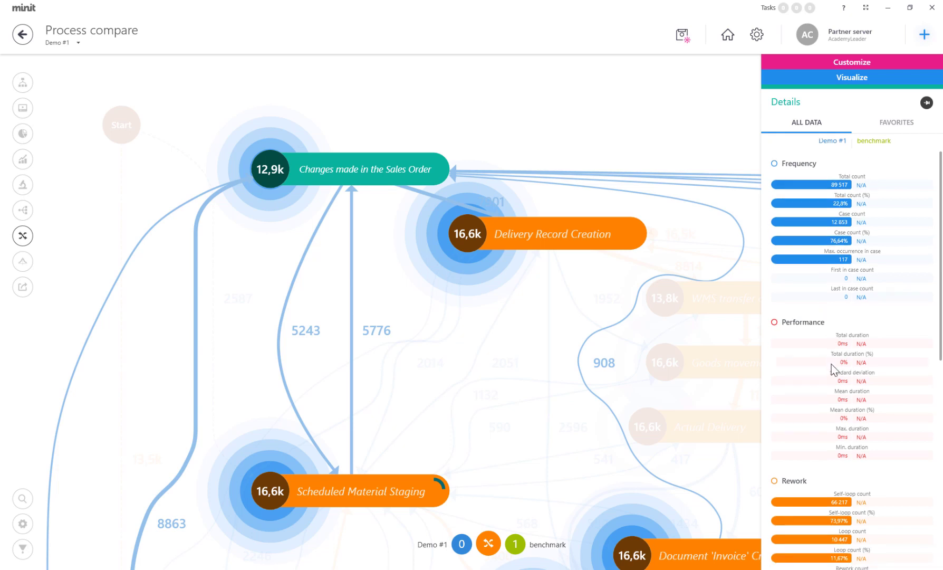
pyautogui.scroll(-5, 832, 364)
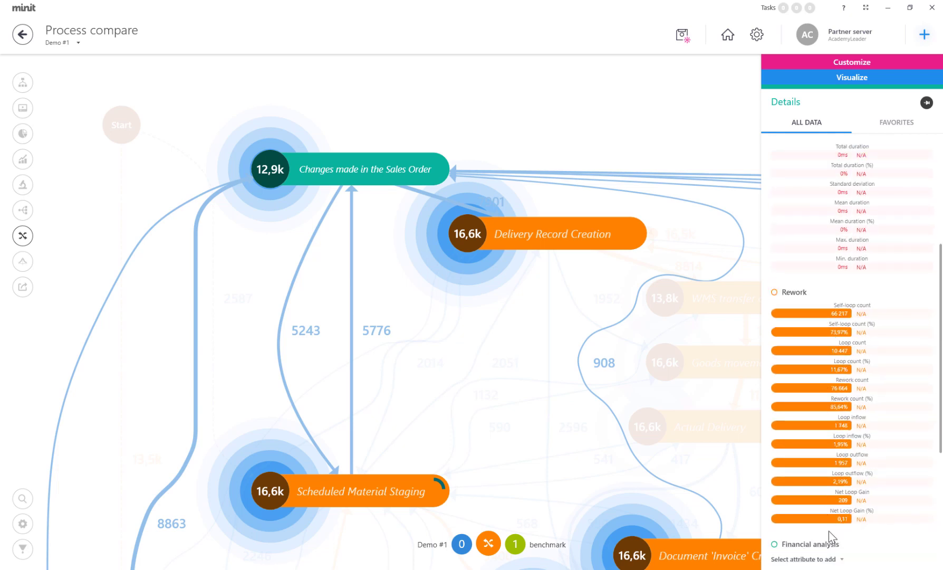
pyautogui.scroll(-1, 867, 533)
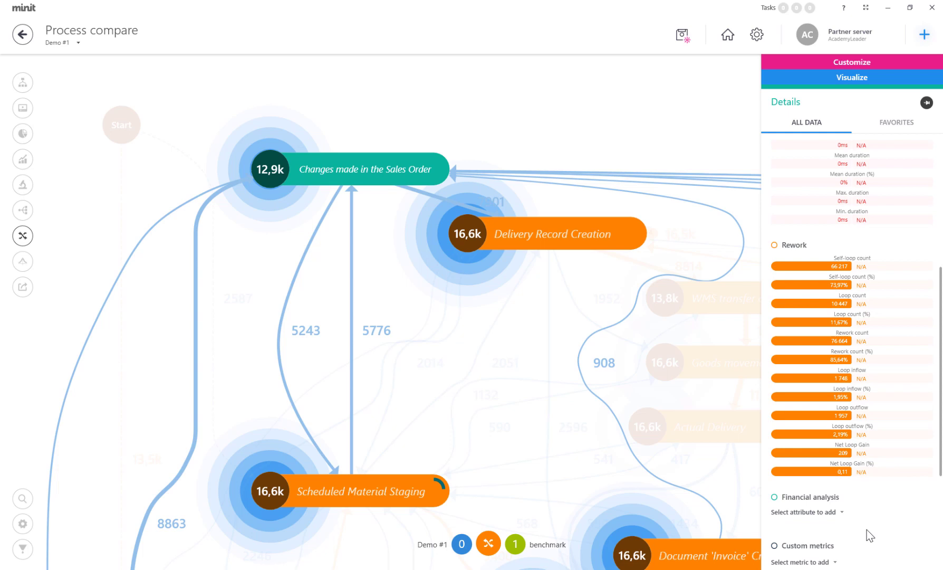
pyautogui.scroll(-3, 869, 516)
pyautogui.scroll(-1, 870, 489)
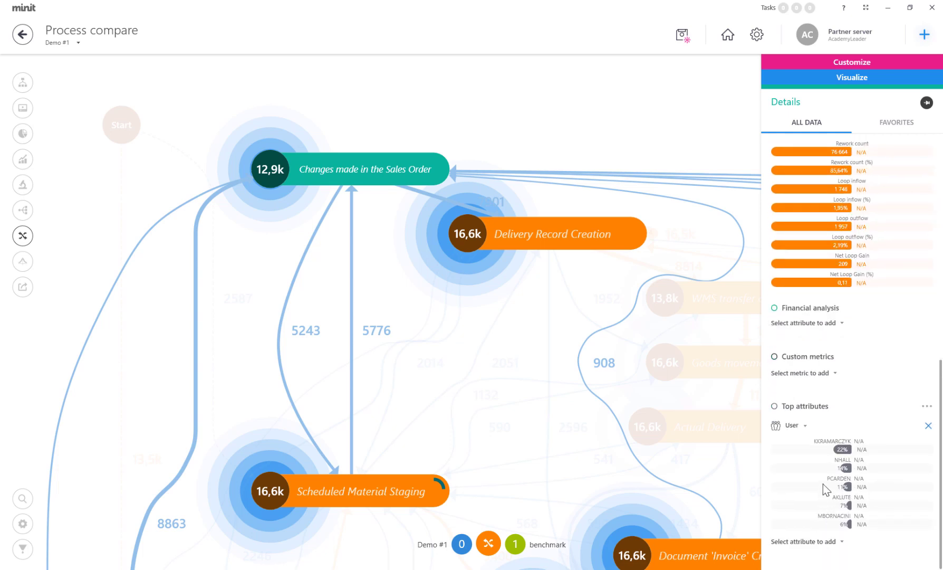
pyautogui.click(830, 542)
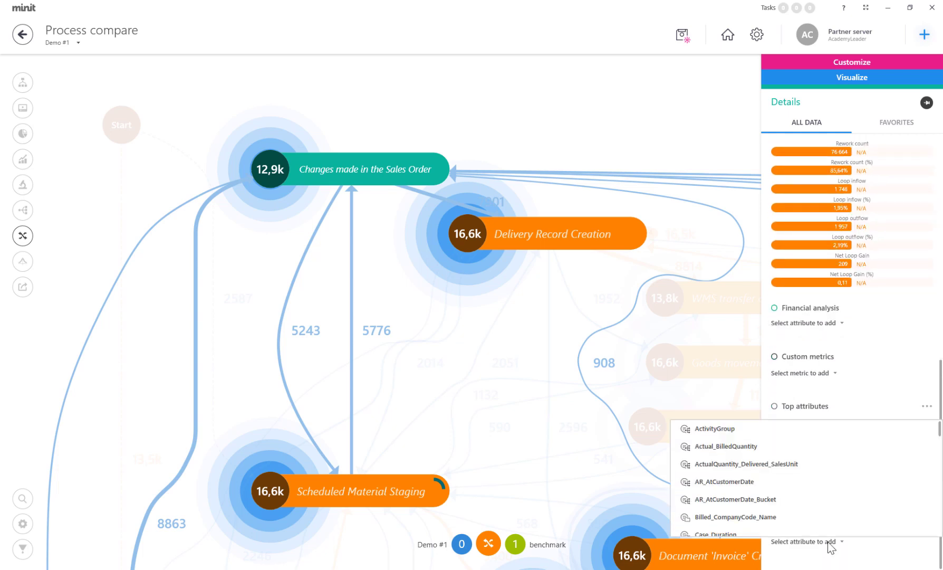
pyautogui.scroll(-10, 824, 530)
pyautogui.scroll(1, 737, 486)
pyautogui.click(715, 448)
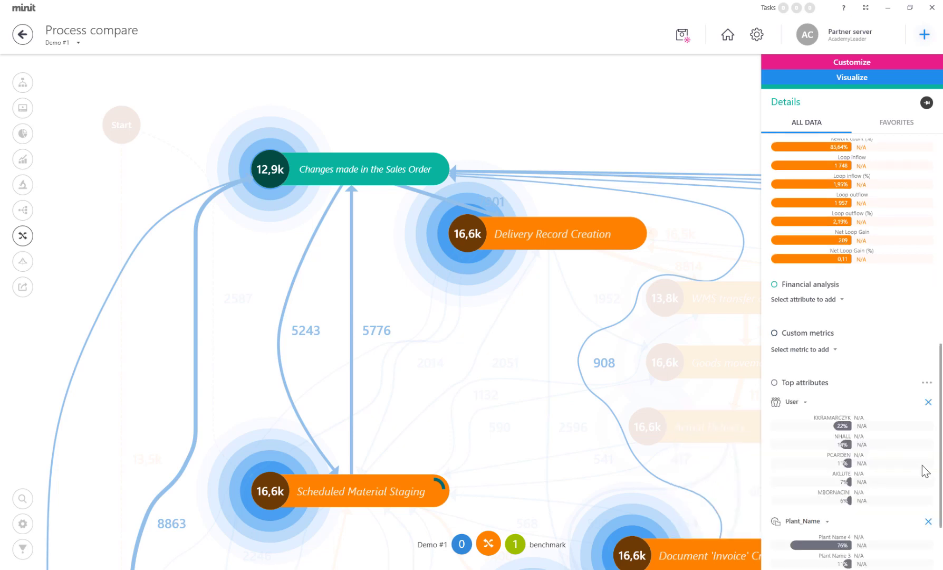
pyautogui.scroll(-2, 924, 474)
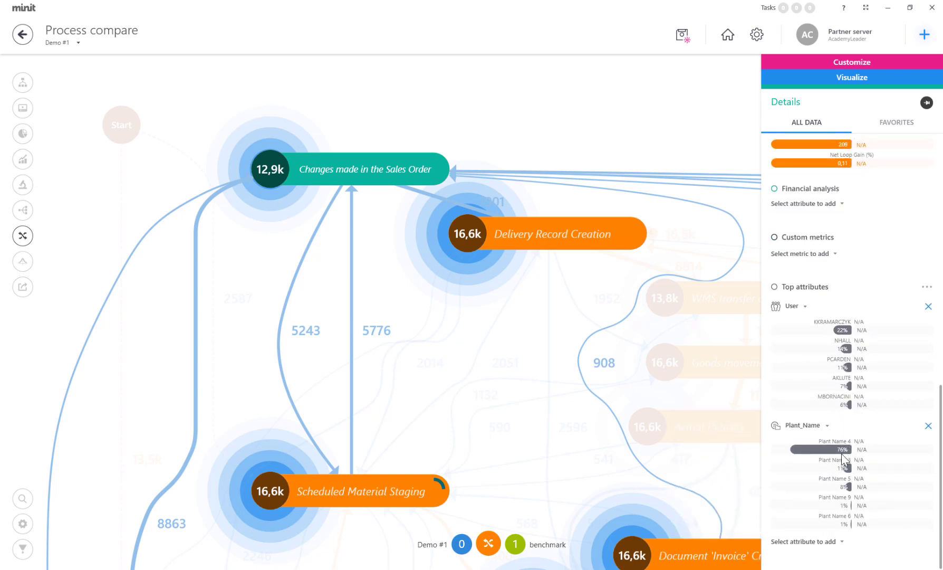
pyautogui.click(23, 84)
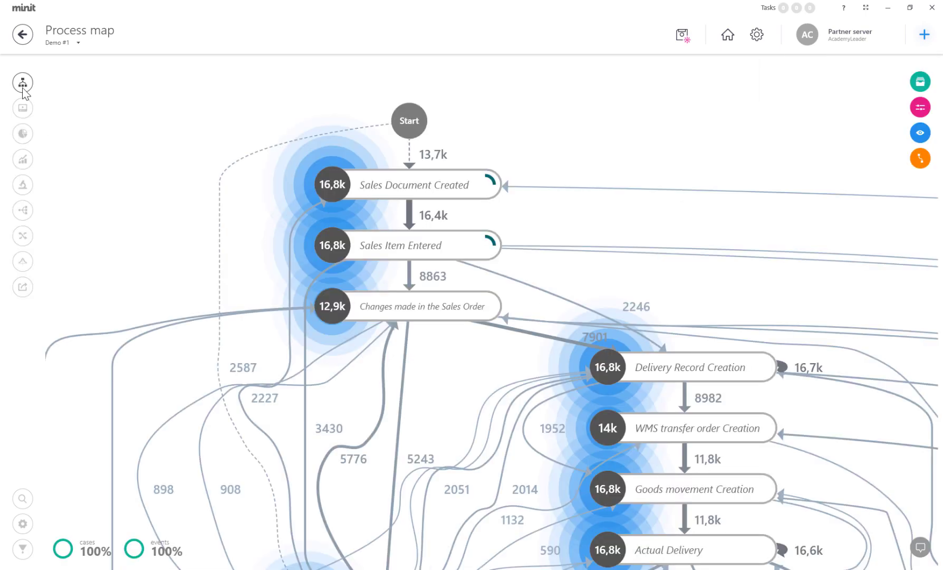
# Try the business-rules colouring, then show mean durations on the Demo #1 map.
pyautogui.click(920, 108)
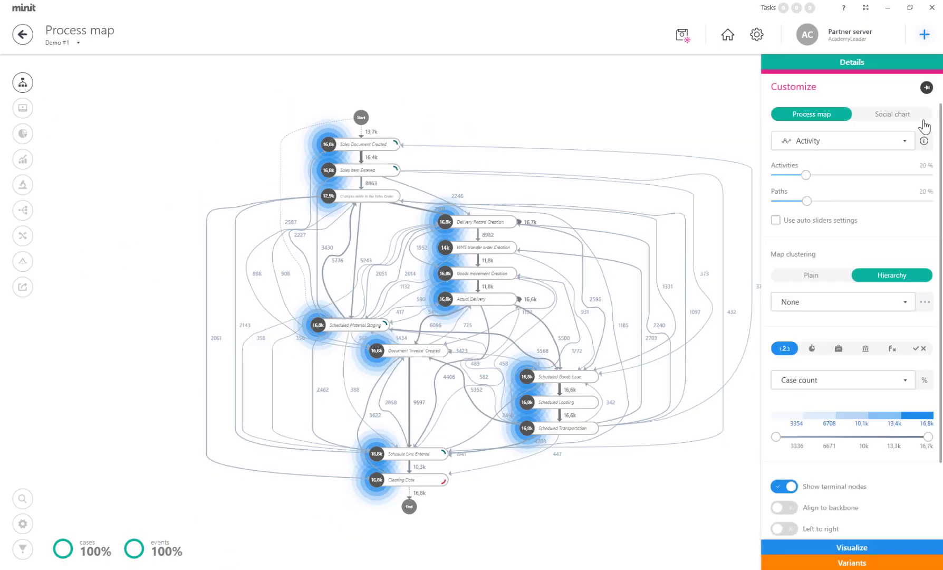
pyautogui.click(919, 352)
pyautogui.click(493, 493)
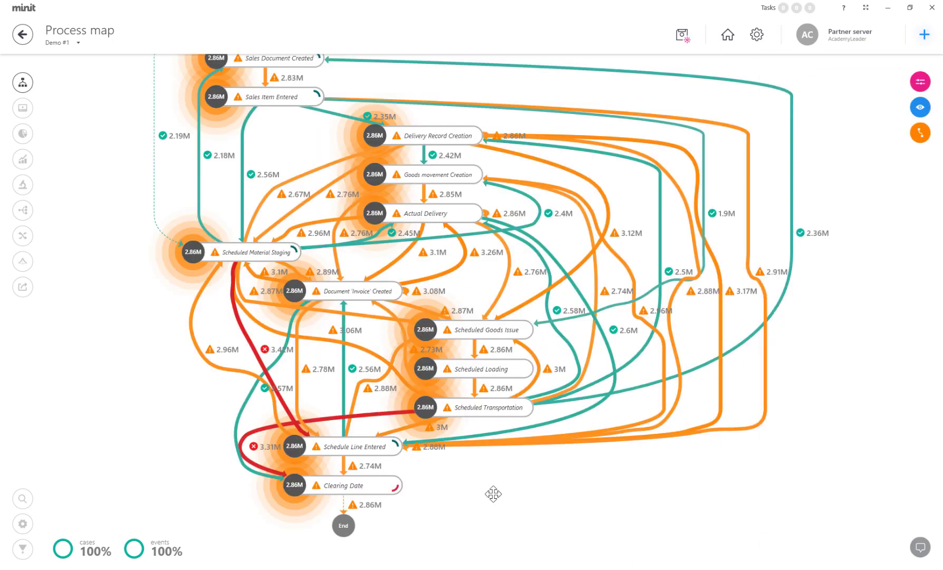
pyautogui.scroll(-1, 493, 493)
pyautogui.scroll(-1, 512, 517)
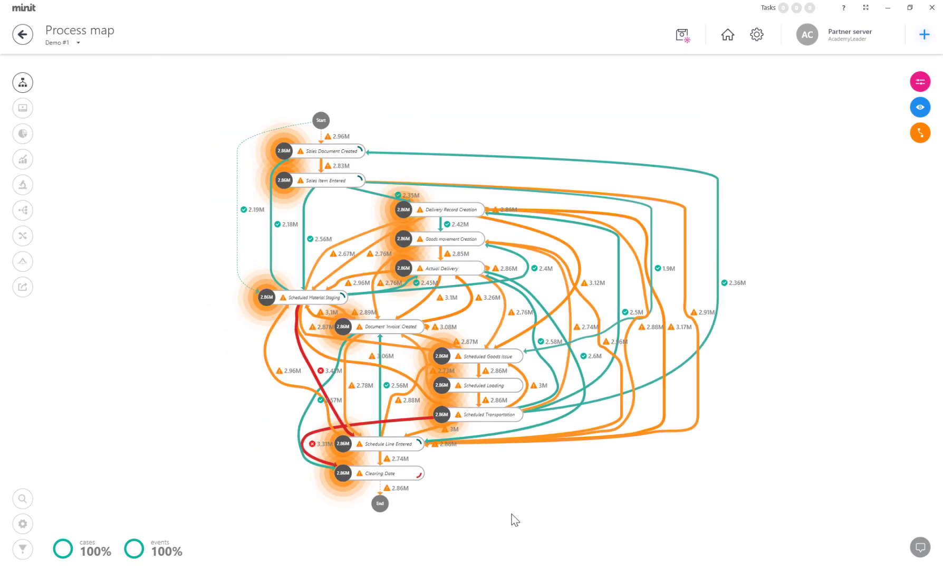
pyautogui.scroll(1, 508, 517)
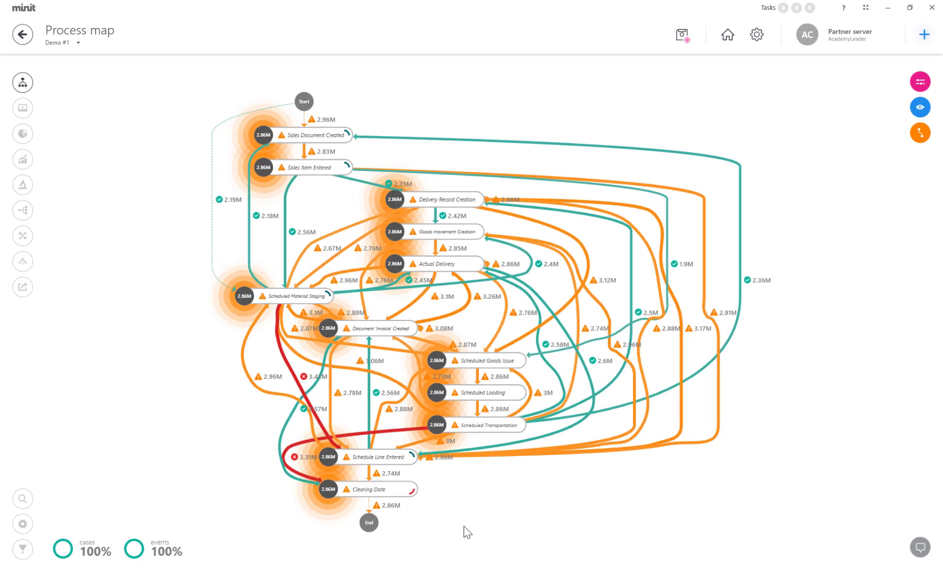
pyautogui.scroll(1, 465, 528)
pyautogui.scroll(1, 468, 507)
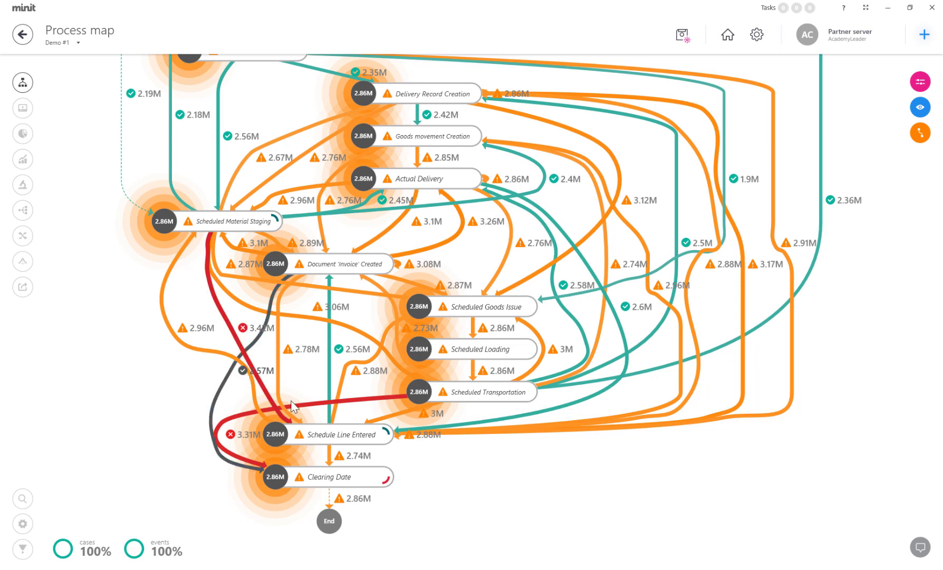
pyautogui.scroll(-3, 450, 489)
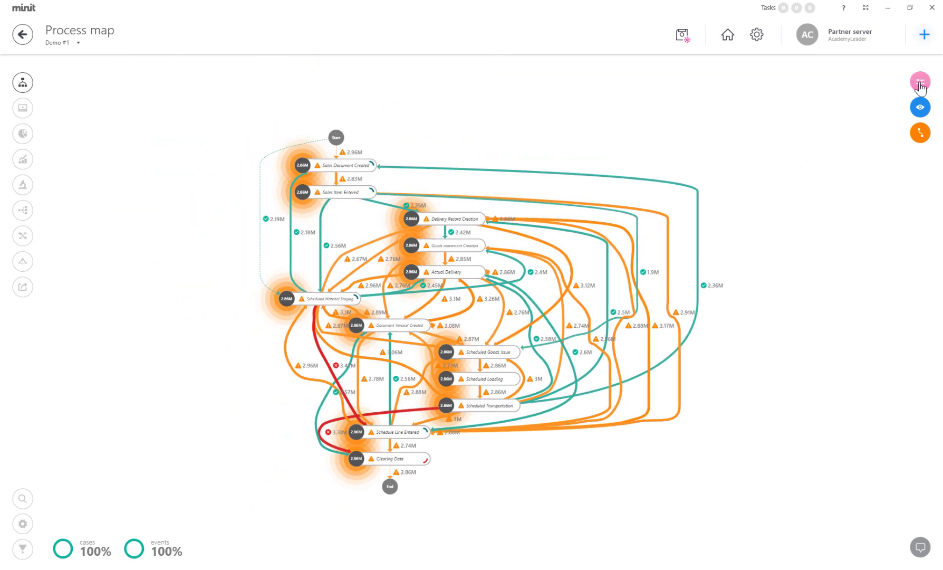
pyautogui.click(920, 81)
pyautogui.click(811, 333)
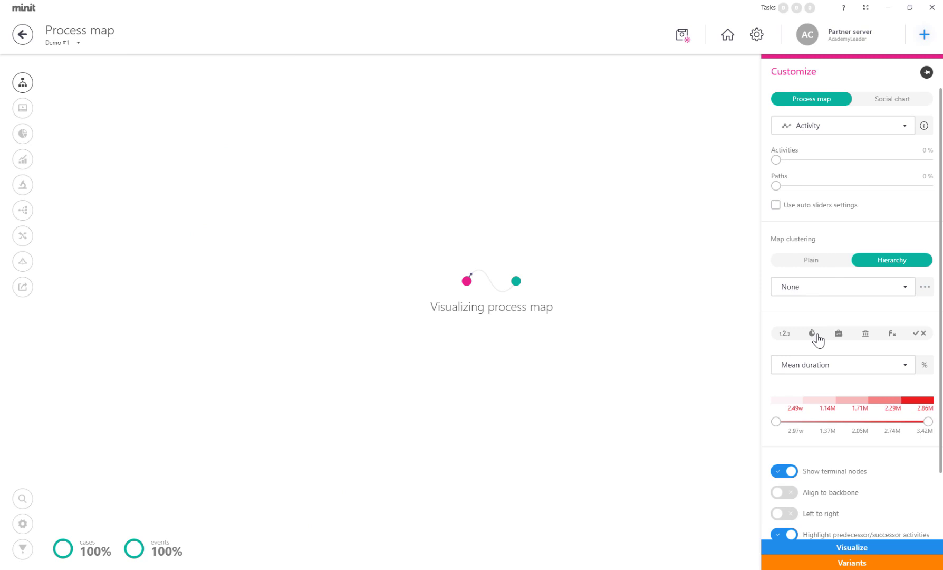
pyautogui.scroll(2, 331, 478)
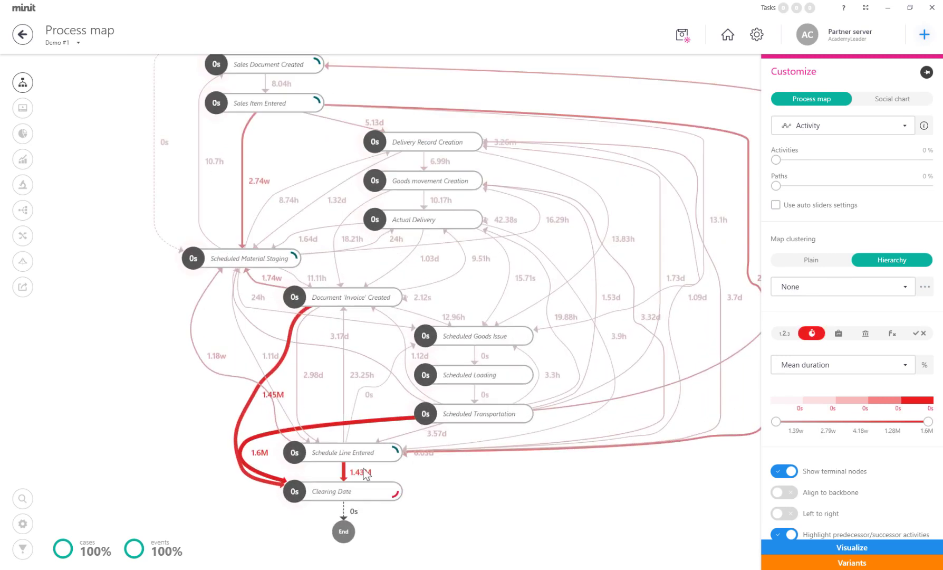
pyautogui.scroll(2, 200, 517)
pyautogui.scroll(1, 216, 454)
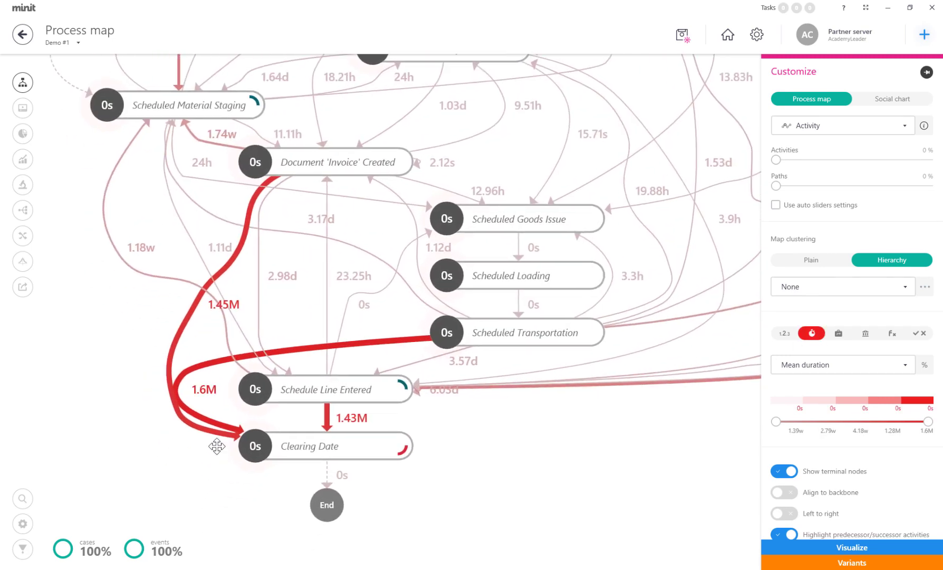
# Replace STA() with START() in the 'Clearing date duration' formula and save it.
pyautogui.click(326, 418)
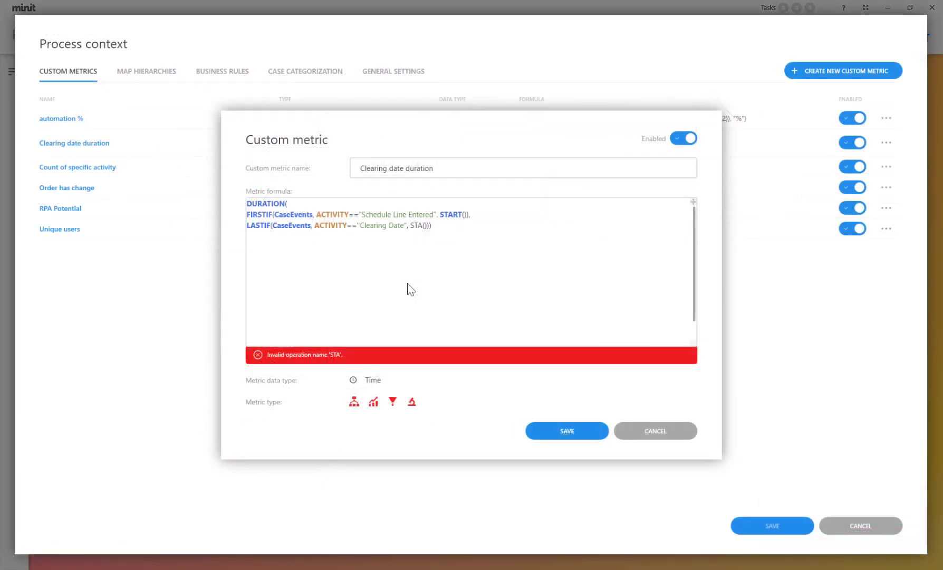
pyautogui.click(423, 225)
pyautogui.hotkey('ctrl', 'space')
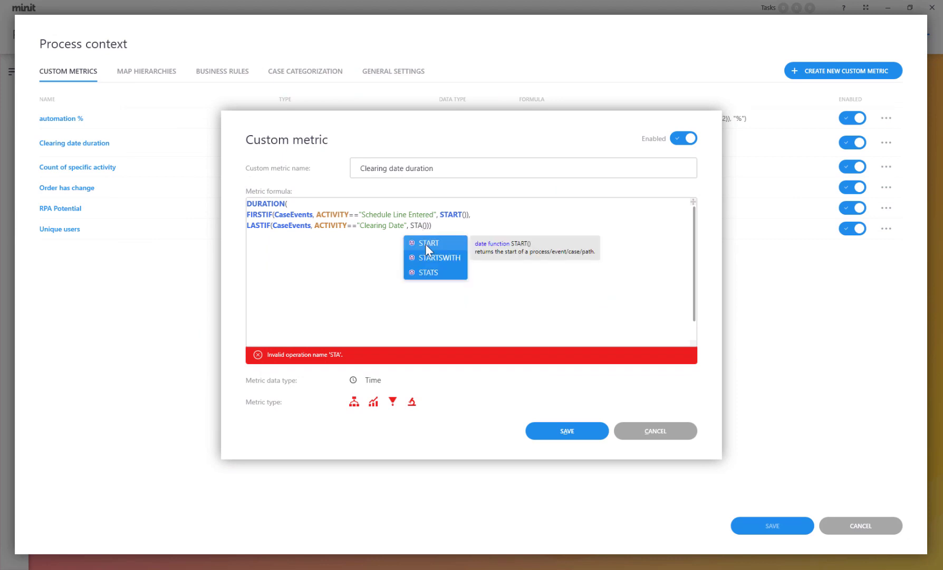
pyautogui.click(441, 244)
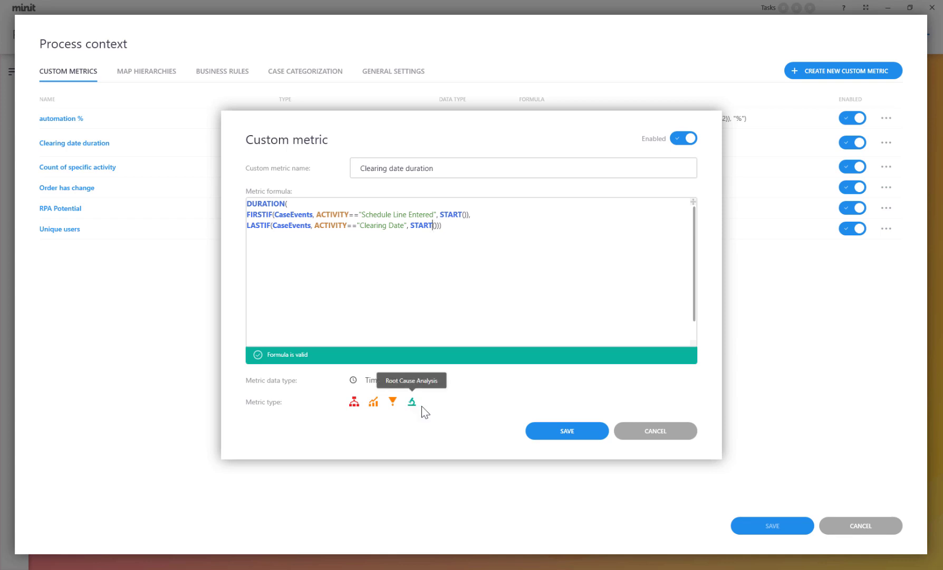
pyautogui.click(560, 430)
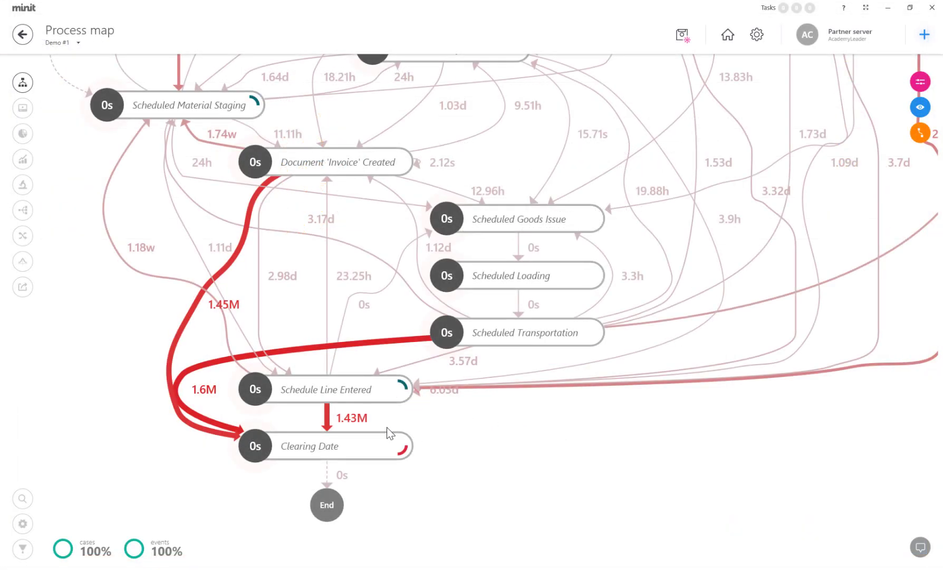
# Add CountryKey to the 1.43M Schedule Line Entered to Clearing Date path, then open root cause analysis.
pyautogui.click(328, 419)
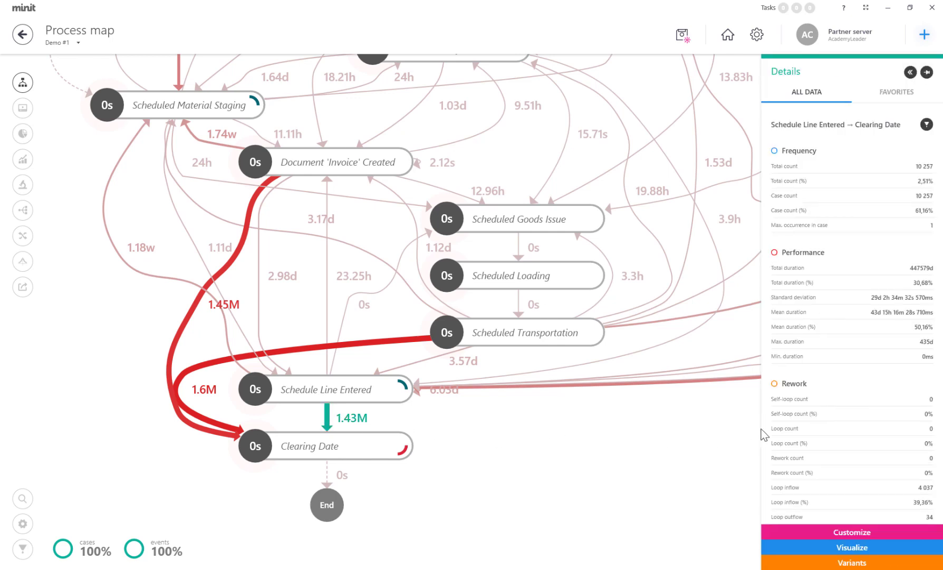
pyautogui.scroll(-5, 820, 416)
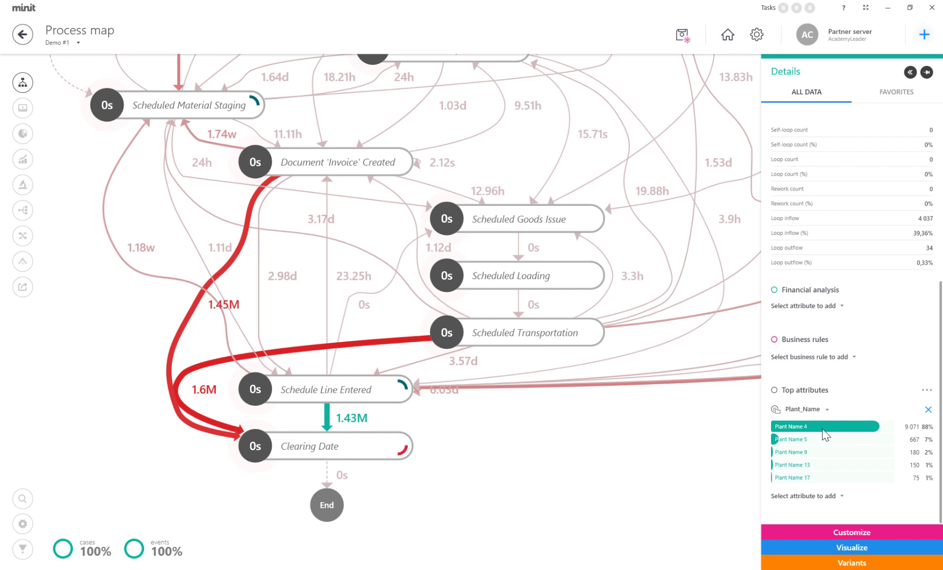
pyautogui.click(837, 494)
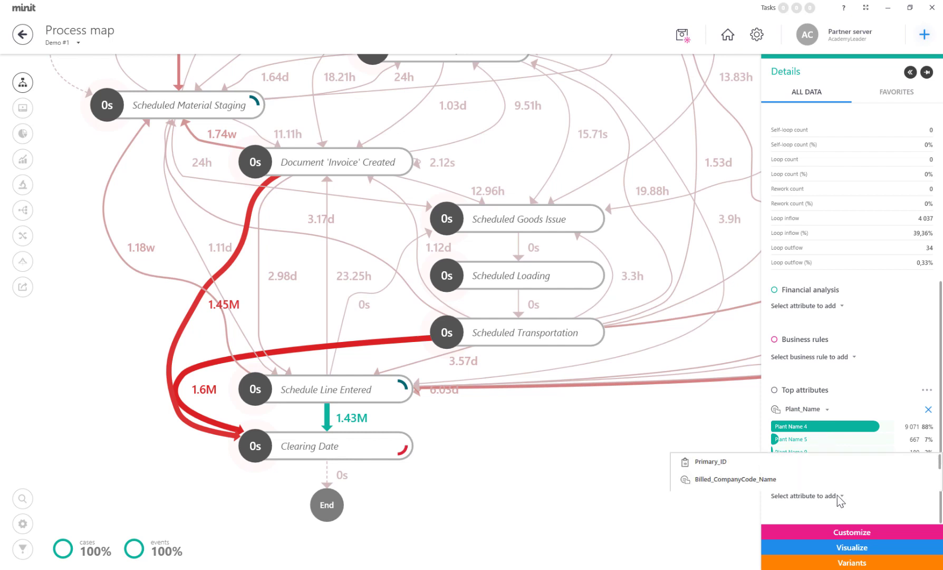
pyautogui.click(742, 424)
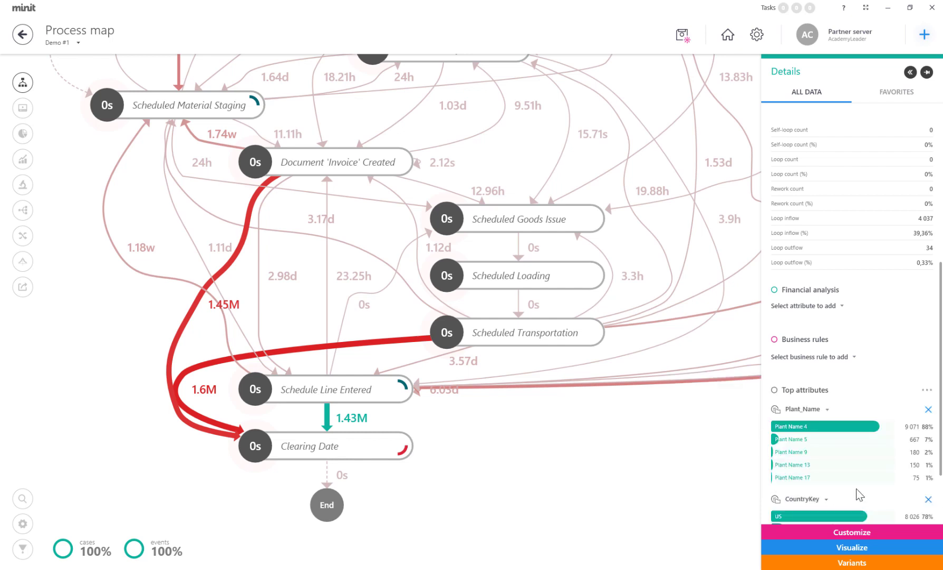
pyautogui.scroll(-2, 921, 501)
pyautogui.scroll(-1, 940, 500)
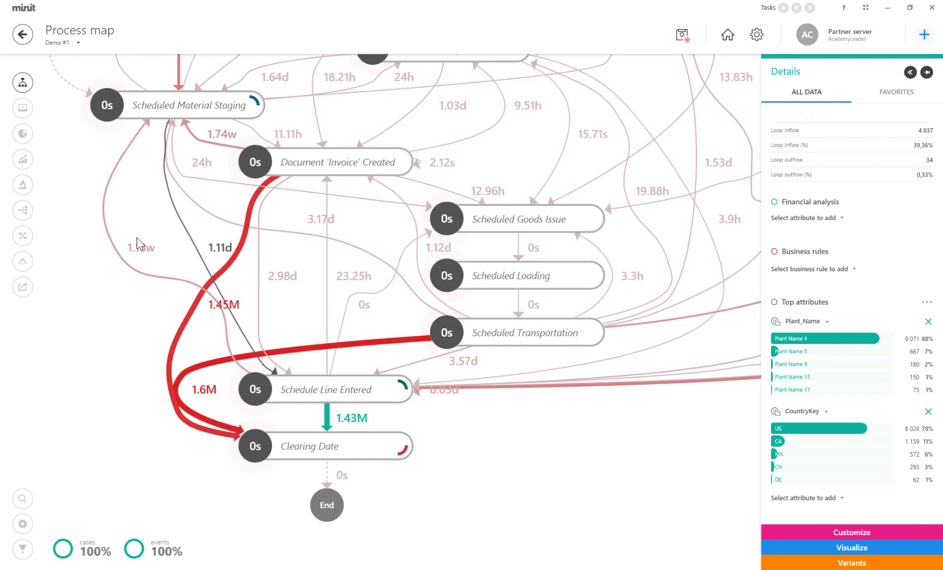
pyautogui.click(22, 187)
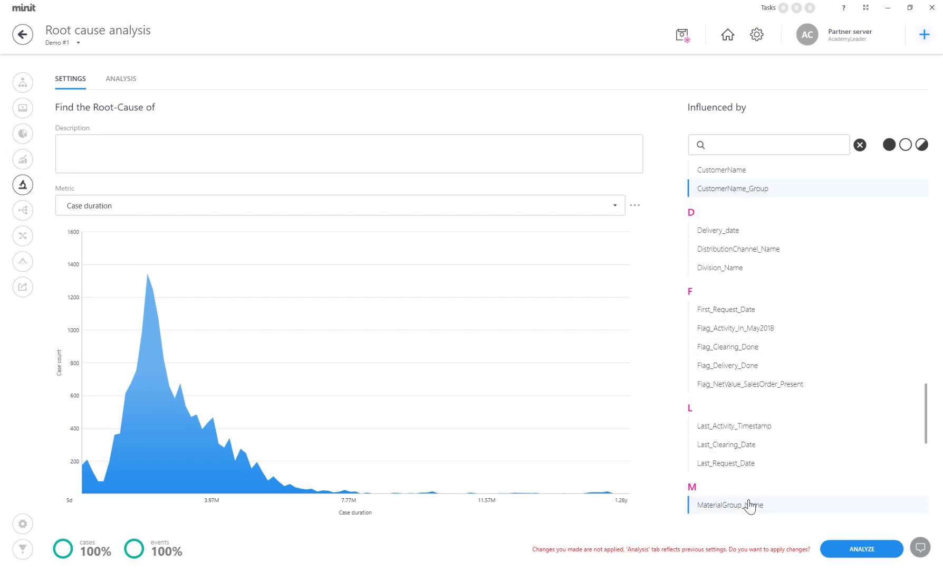
pyautogui.scroll(-3, 748, 505)
# Run root cause analysis including Plant_Name and inspect the slowest orange branch's statistics.
pyautogui.click(735, 471)
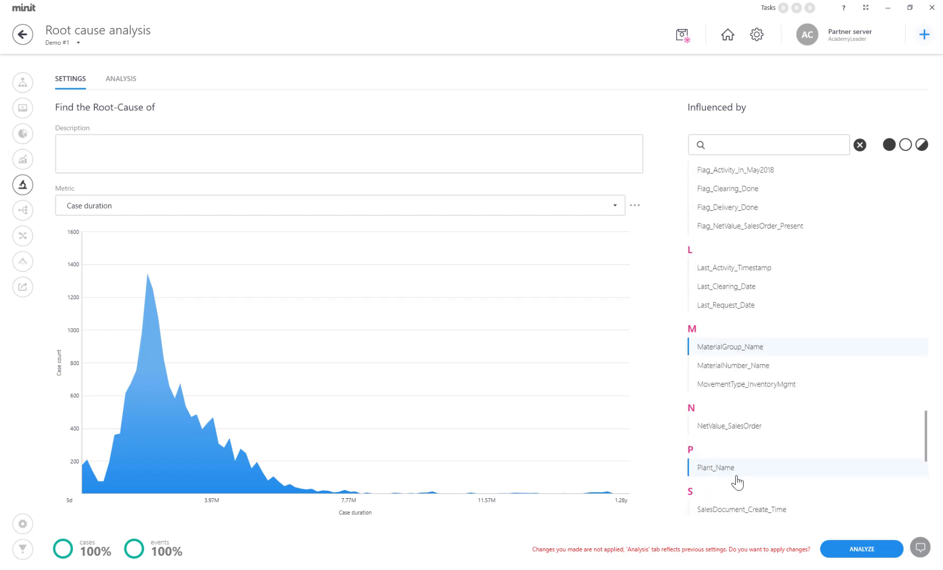
pyautogui.click(876, 550)
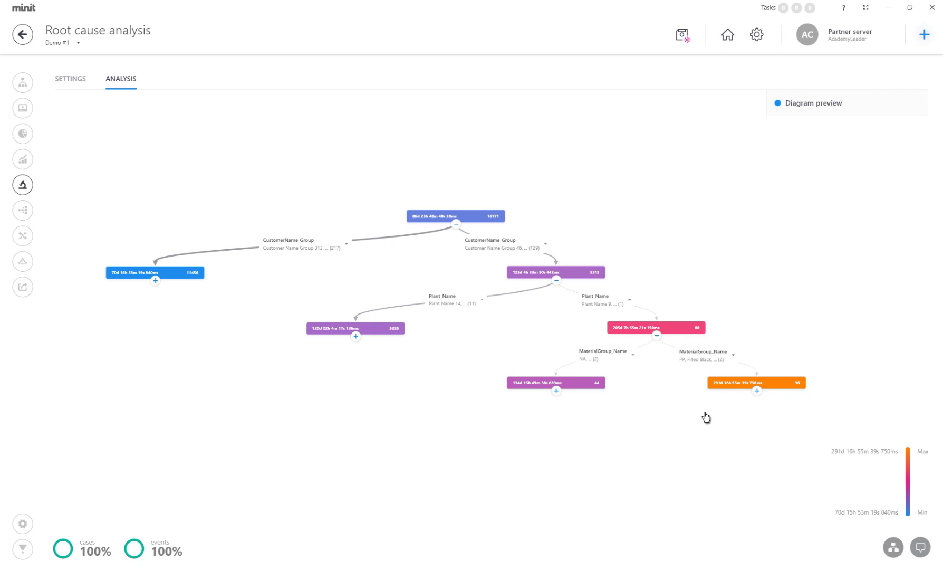
pyautogui.scroll(5, 704, 414)
pyautogui.moveTo(699, 402); pyautogui.dragTo(592, 447)
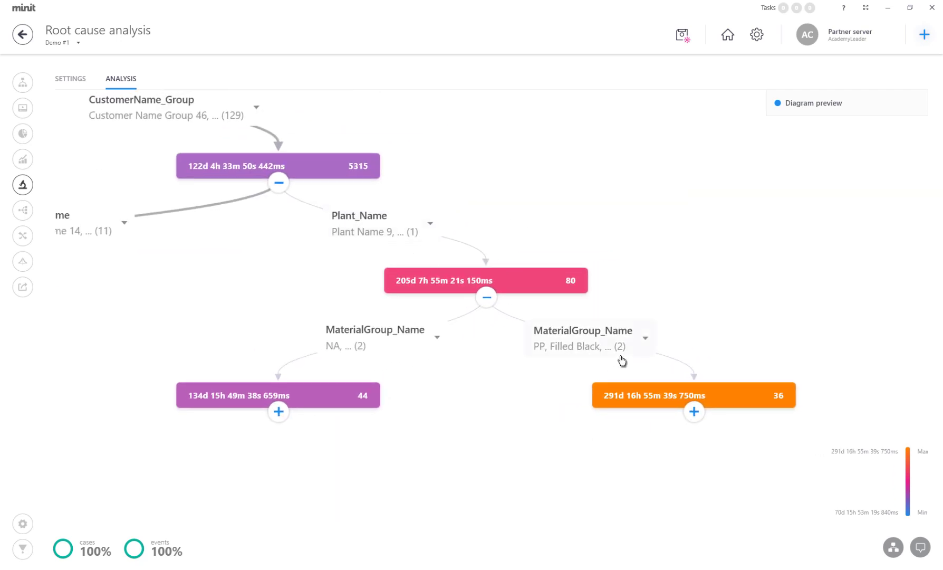
pyautogui.click(761, 399)
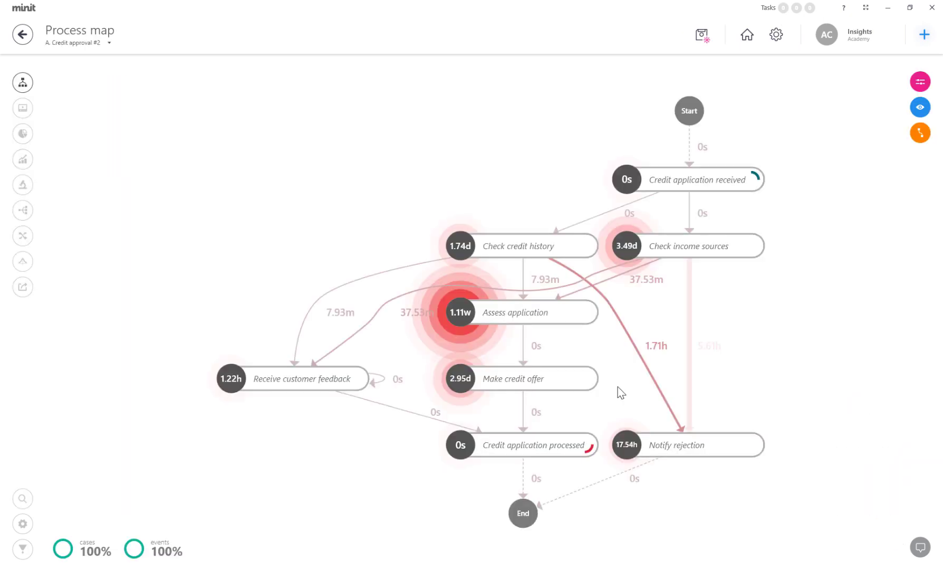
pyautogui.scroll(2, 618, 393)
pyautogui.scroll(3, 617, 393)
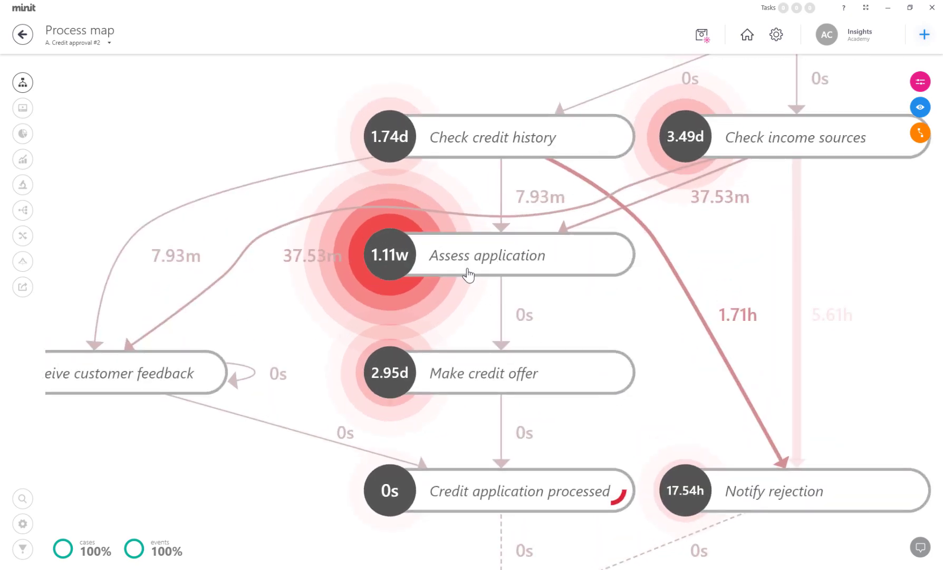
# Check the Assess application and Make credit offer details, then open the what-if simulation.
pyautogui.click(468, 270)
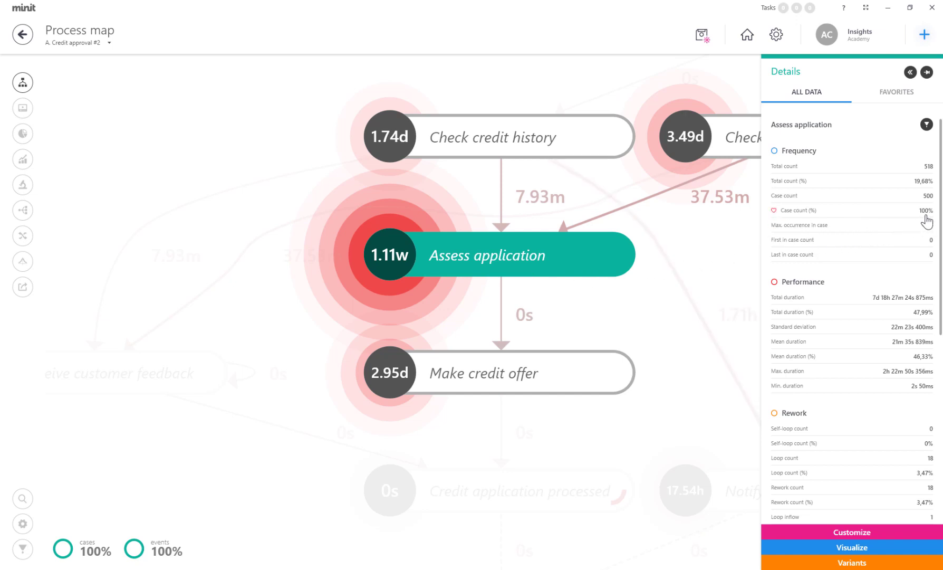
pyautogui.click(462, 392)
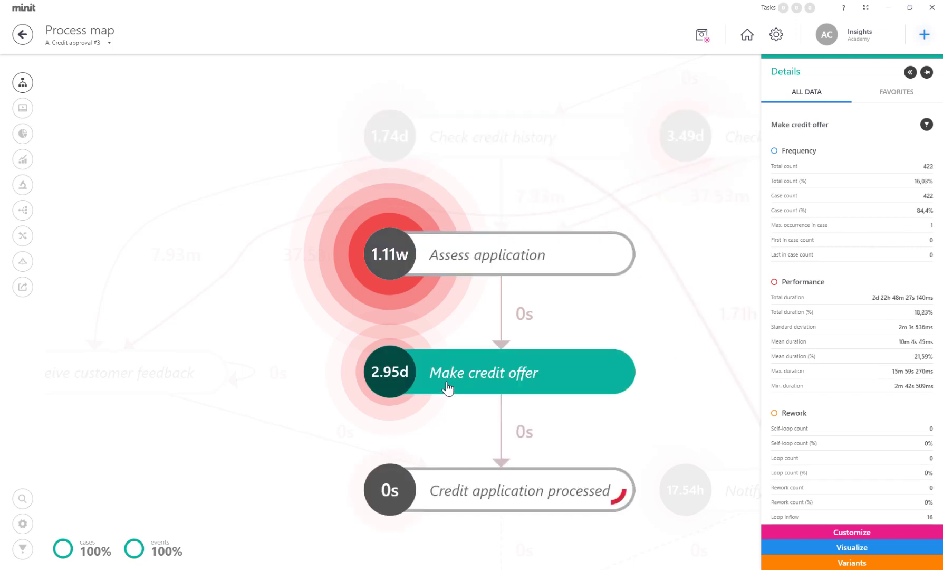
pyautogui.click(22, 262)
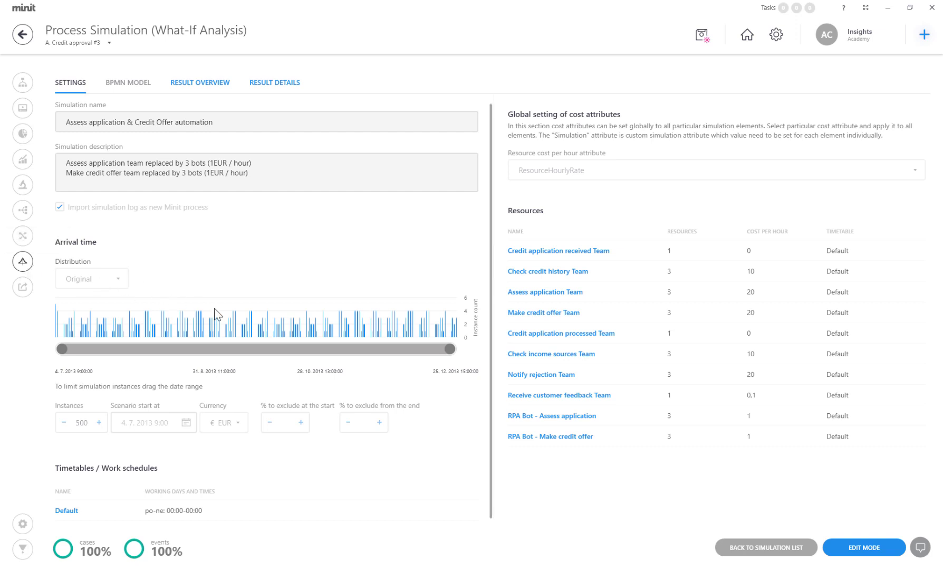
# Check the RPA Bot resource, then assign RPA Bot - Assess application to Assess application in the BPMN model.
pyautogui.click(549, 439)
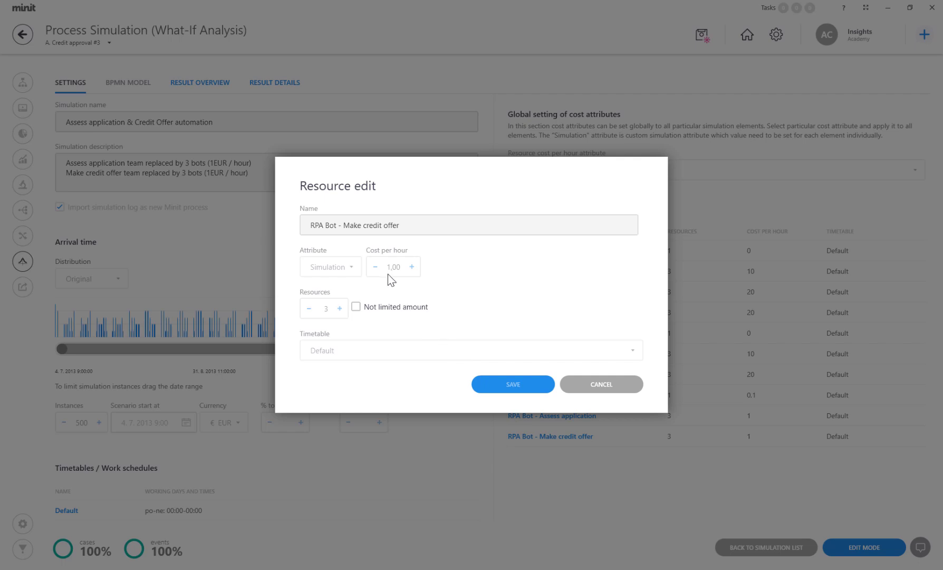
pyautogui.click(579, 384)
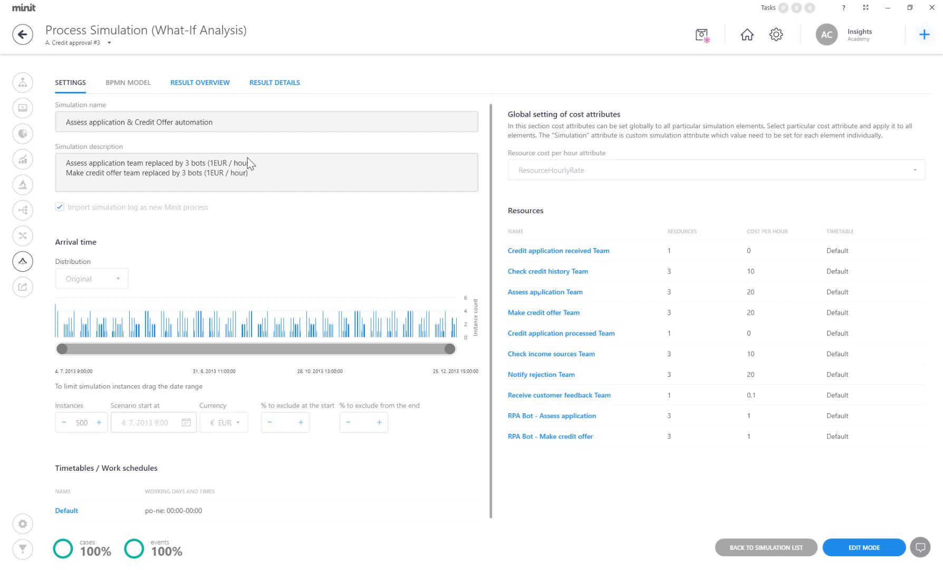
pyautogui.click(132, 86)
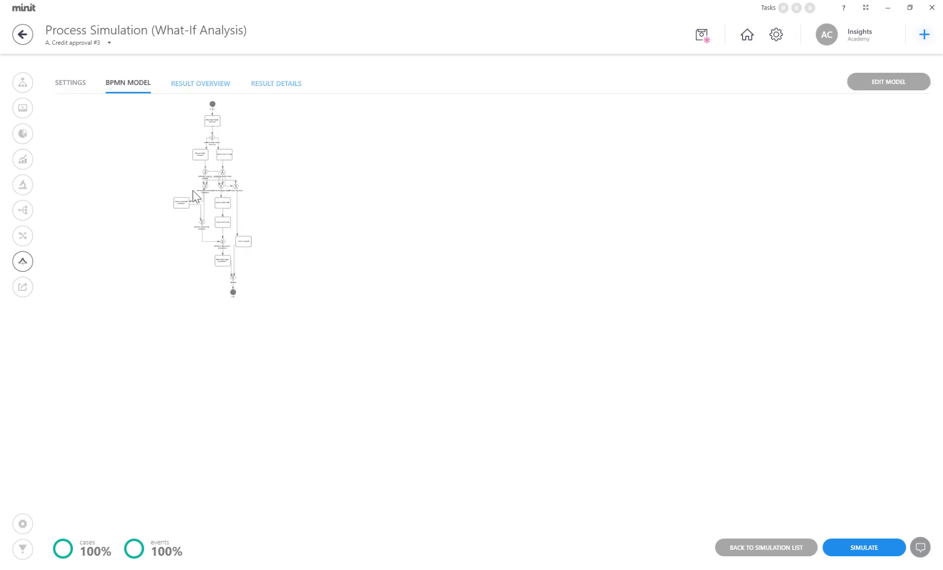
pyautogui.scroll(3, 206, 201)
pyautogui.scroll(3, 217, 204)
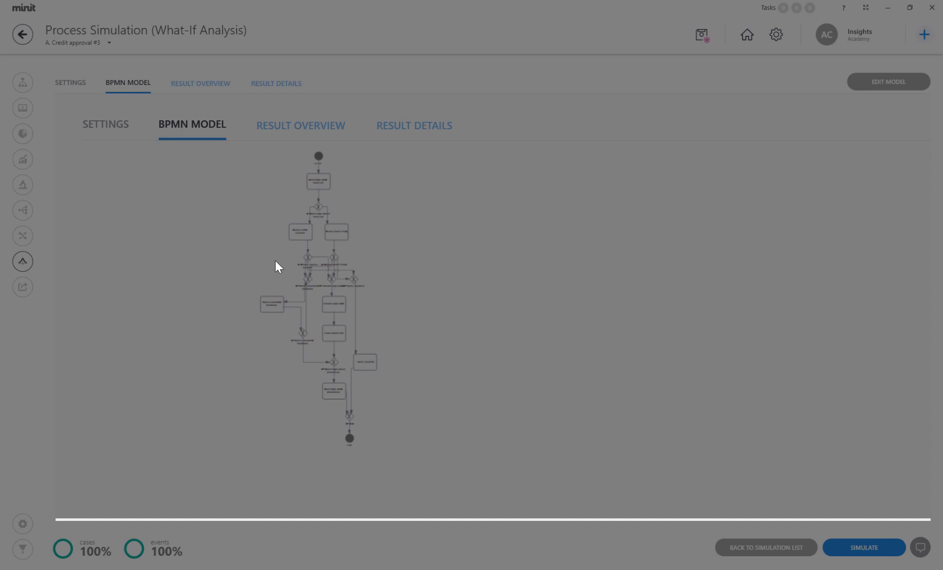
pyautogui.click(486, 244)
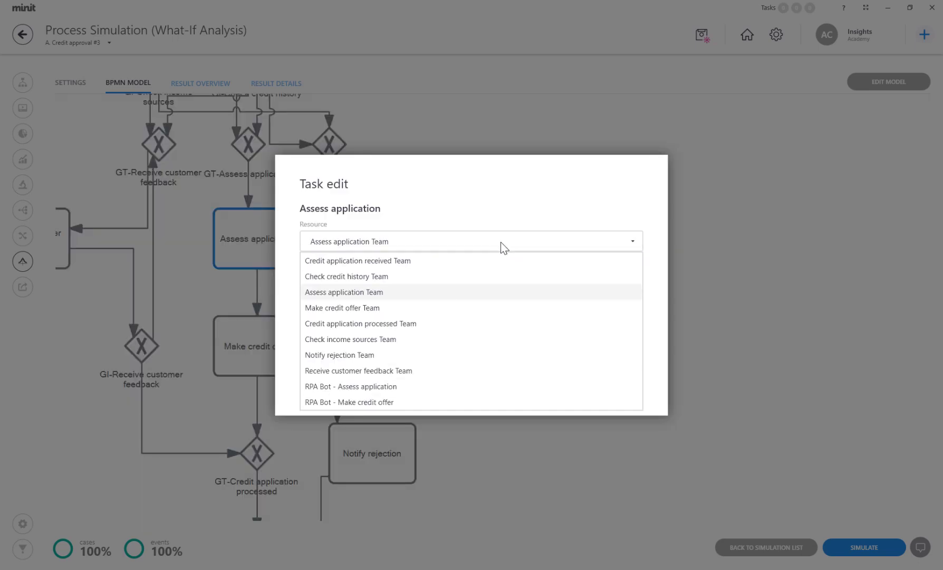
pyautogui.click(346, 387)
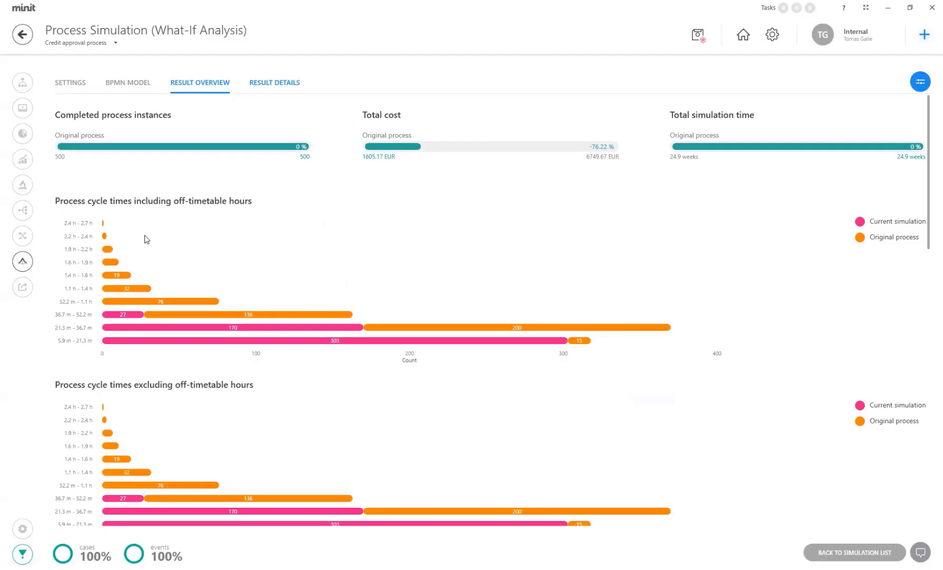
pyautogui.scroll(-2, 146, 239)
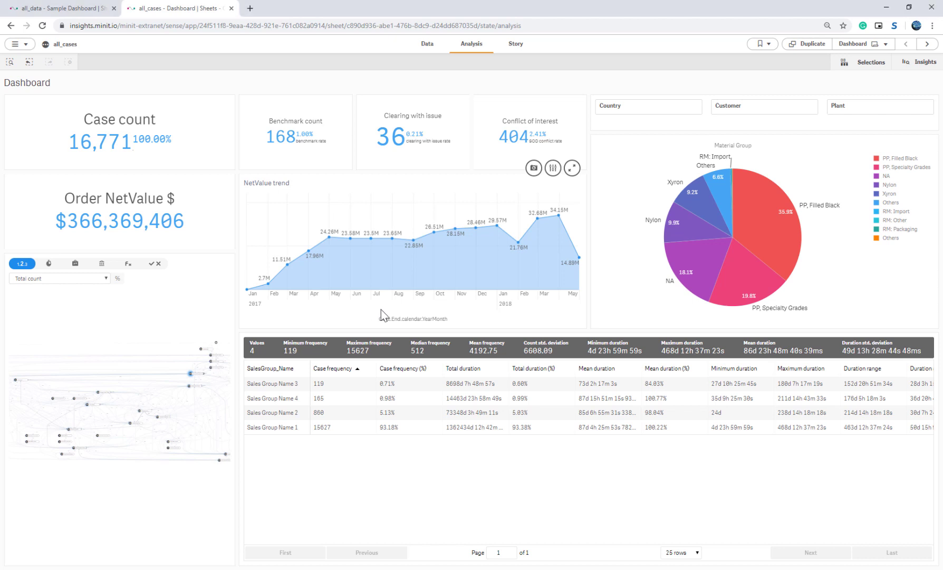
# Select Jul–Dec 2017 on the NetValue trend, then filter to PP, Filled Black and country CA.
pyautogui.moveTo(380, 309); pyautogui.dragTo(496, 315)
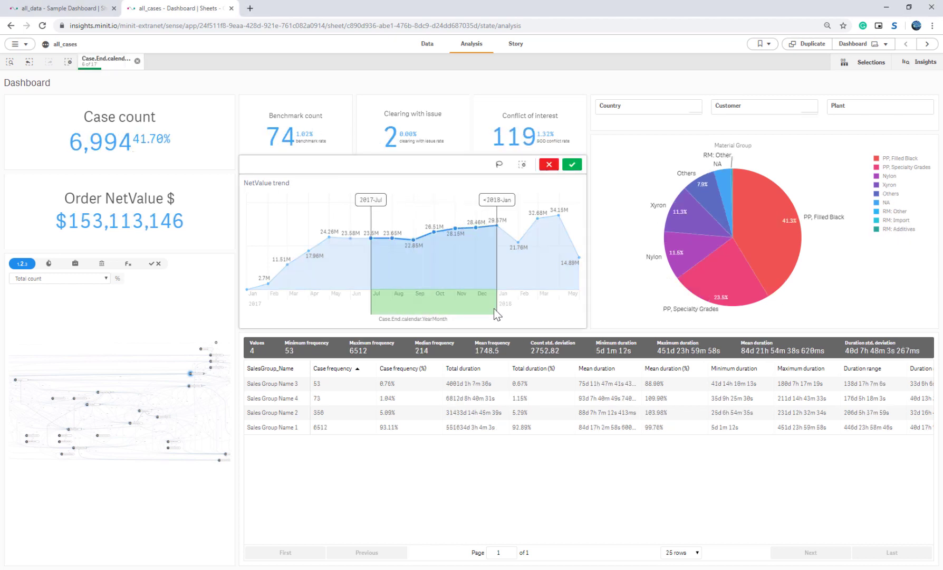
pyautogui.click(772, 243)
pyautogui.click(637, 106)
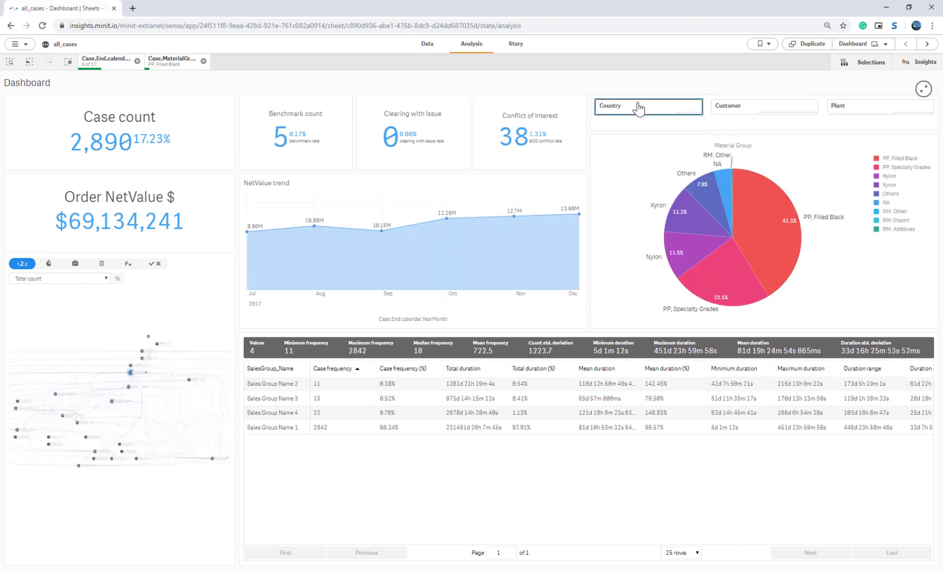
pyautogui.click(607, 181)
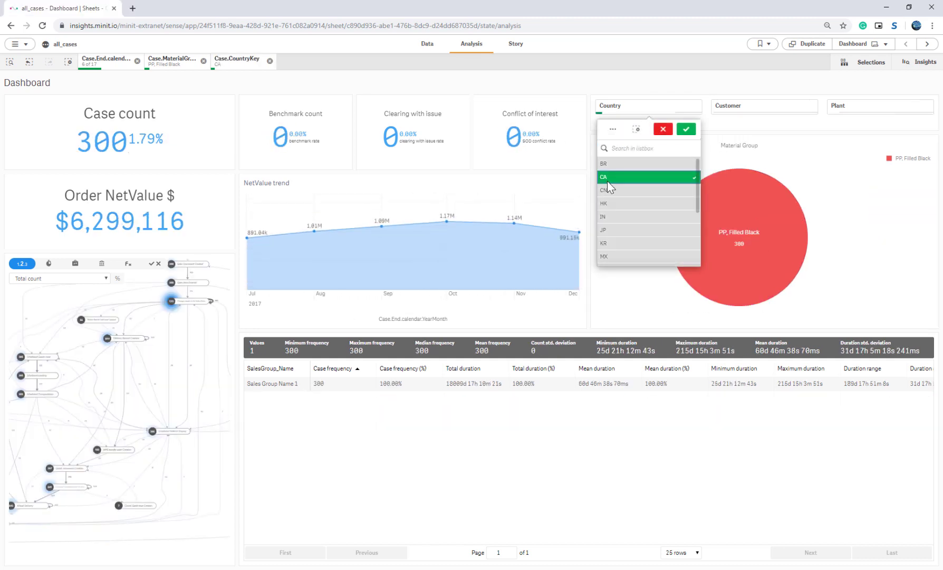
pyautogui.click(686, 128)
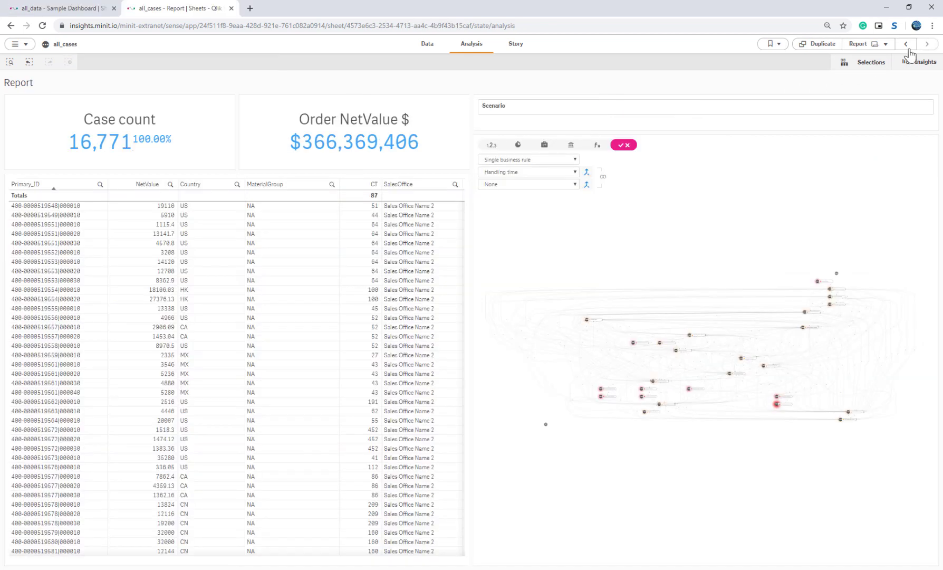
pyautogui.click(72, 205)
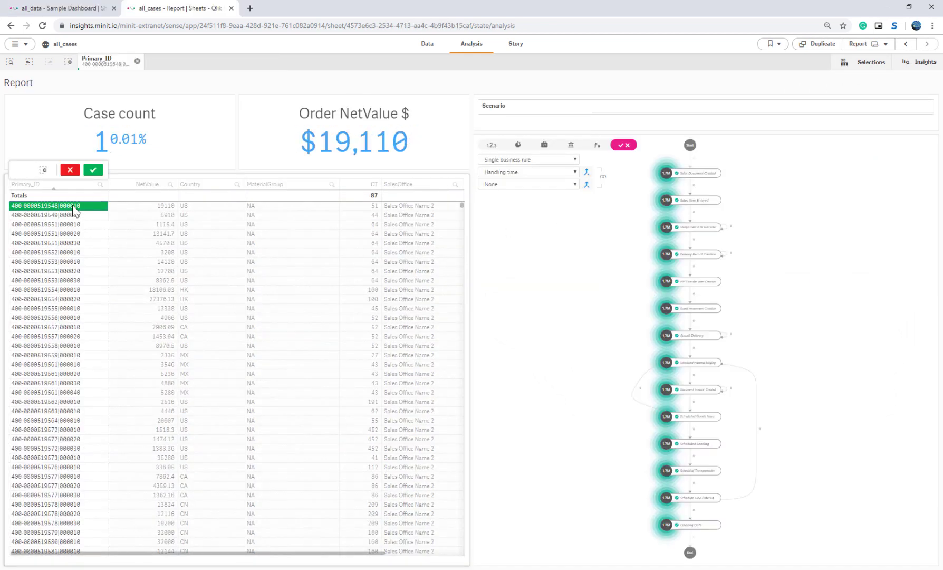
pyautogui.click(82, 243)
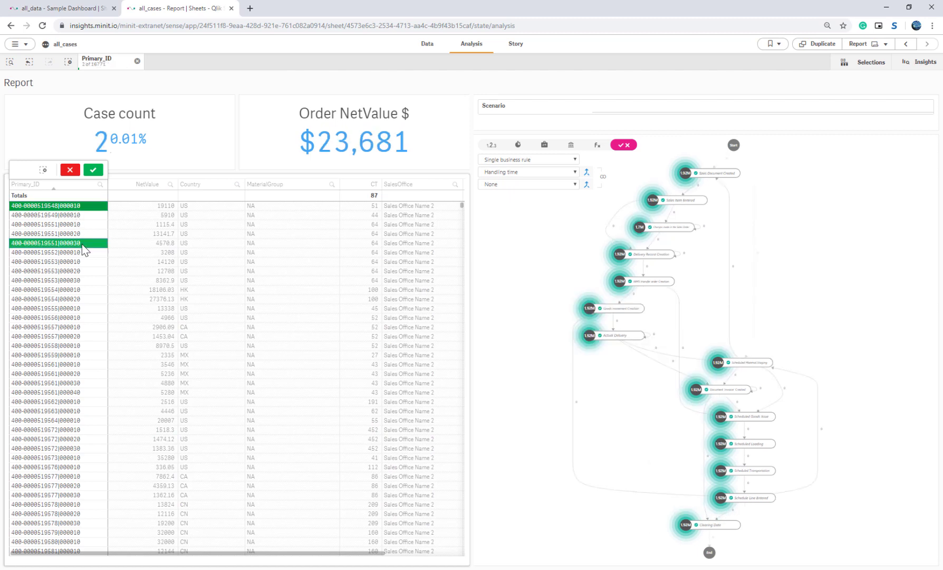
pyautogui.click(83, 279)
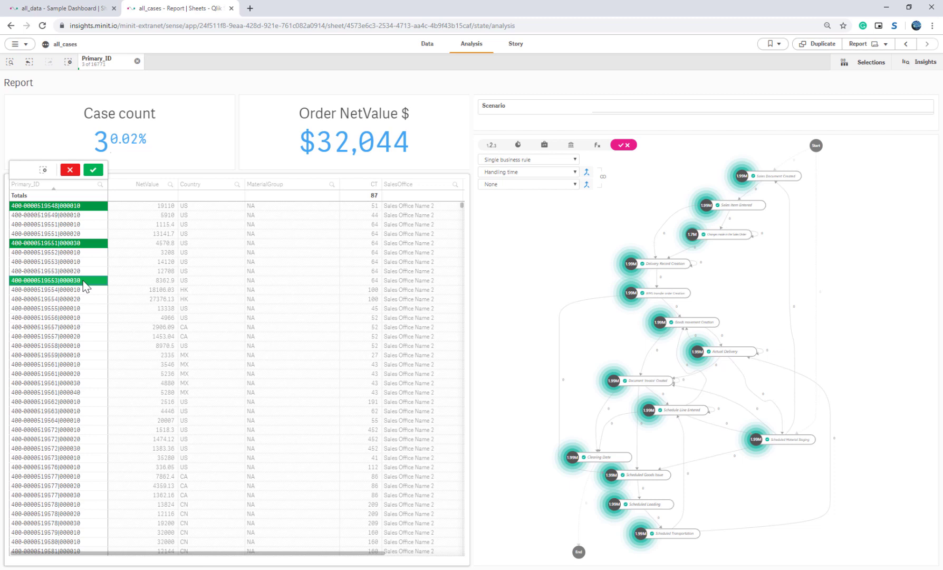
pyautogui.click(70, 170)
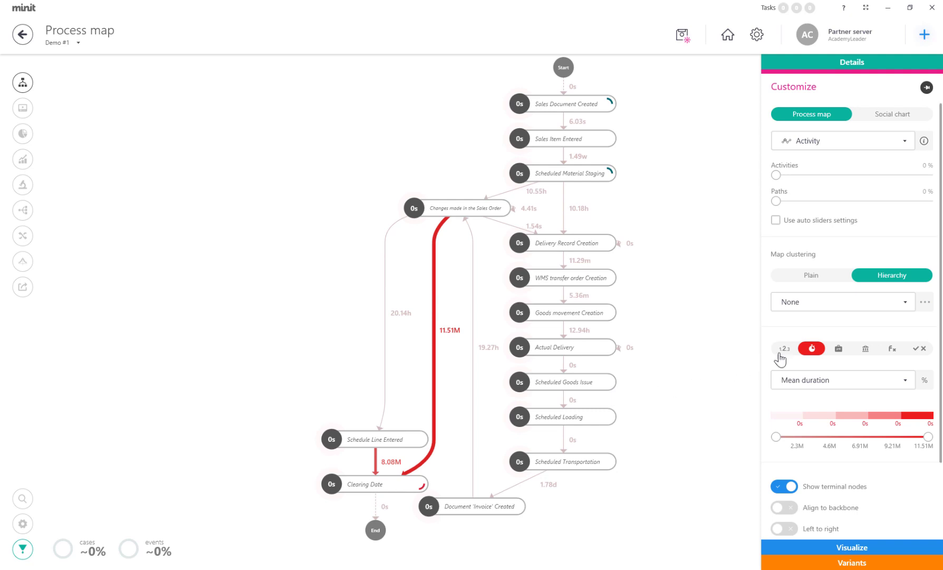
# Show case counts and business rule violations on the map, then glance at Variants and Root cause analysis.
pyautogui.click(784, 352)
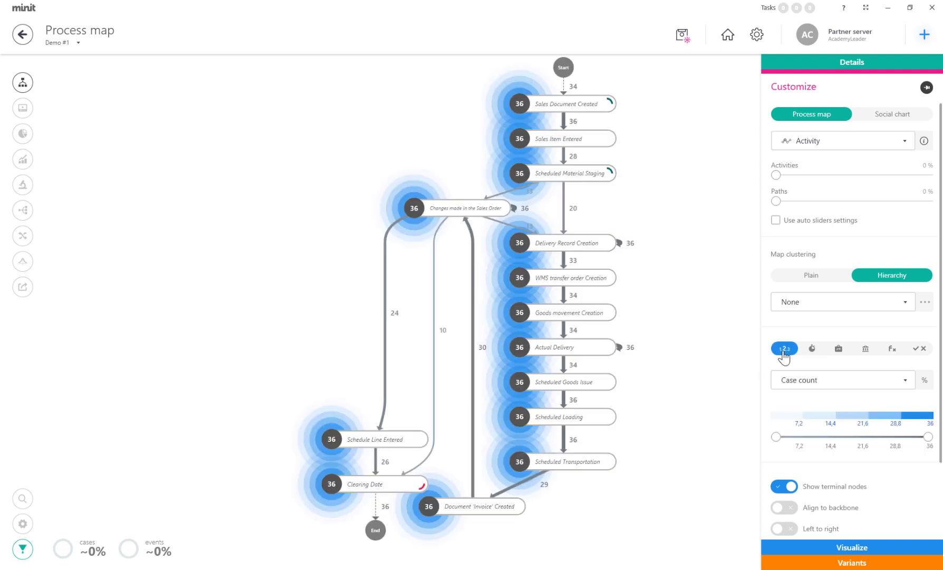
pyautogui.click(920, 350)
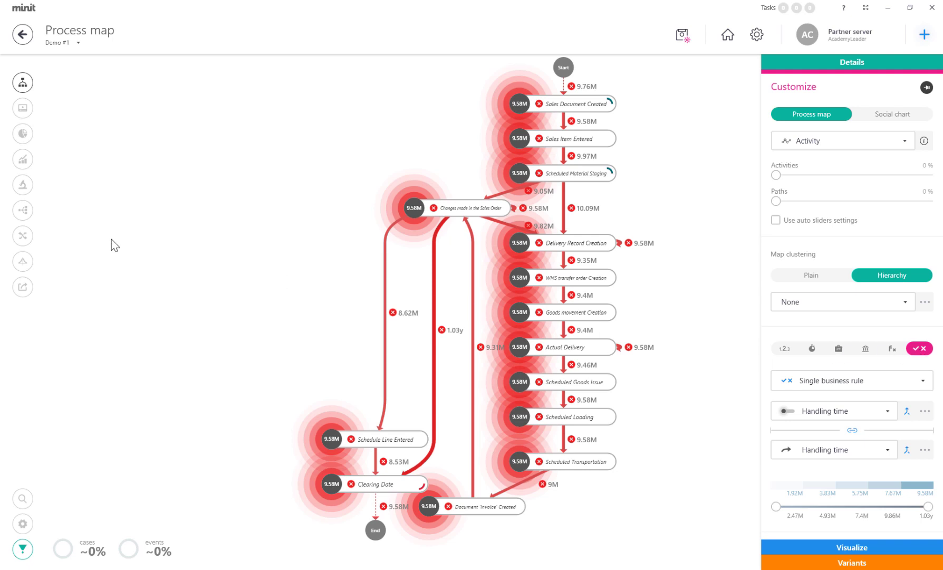
pyautogui.click(23, 210)
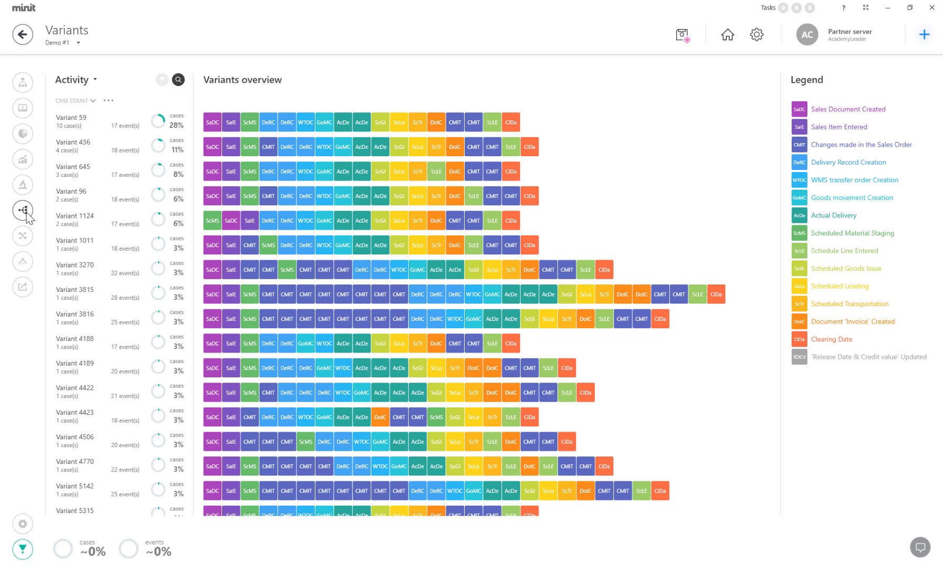
pyautogui.click(23, 186)
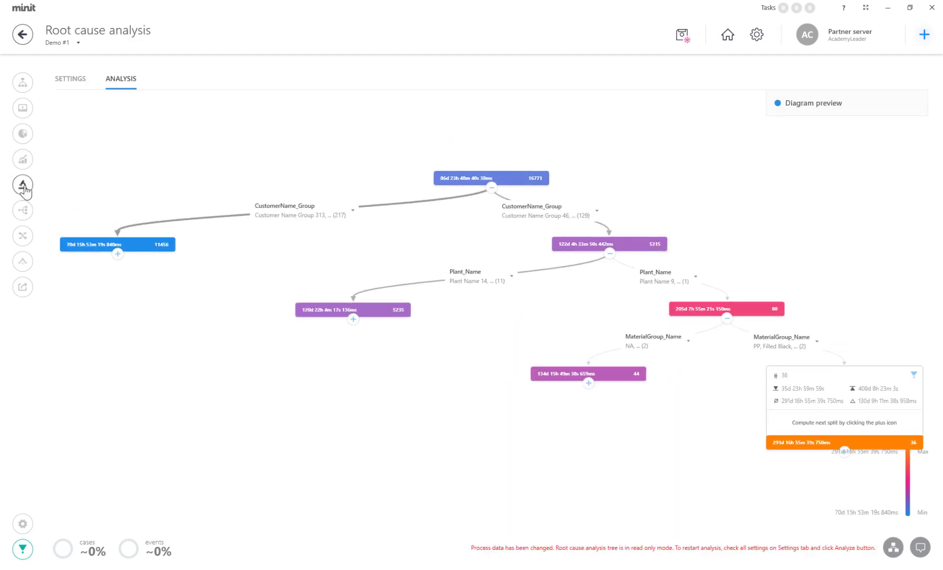
# In Process compare, inspect Changes made in the Sales Order and the Scheduled Material Staging → Scheduled Goods Issue path.
pyautogui.click(22, 236)
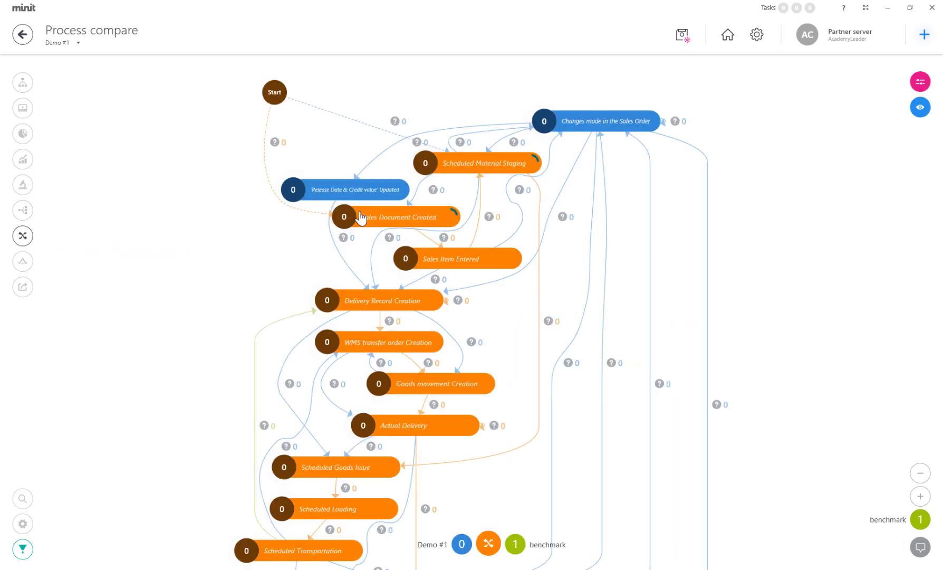
pyautogui.click(581, 130)
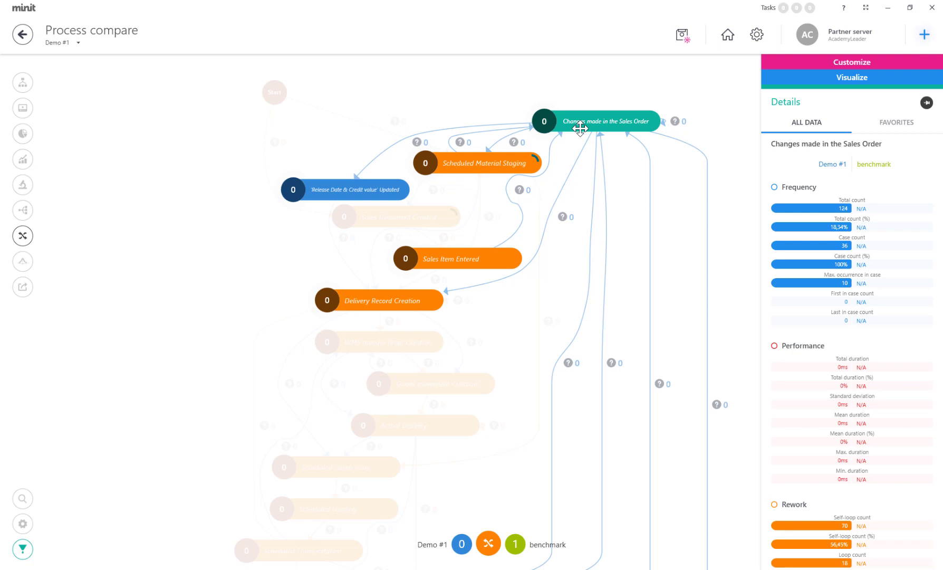
pyautogui.click(543, 294)
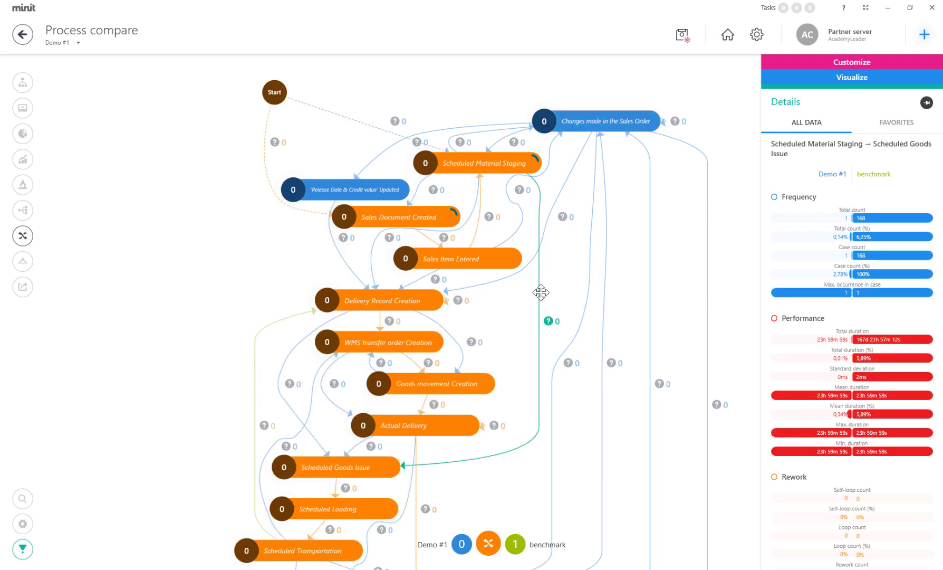
pyautogui.click(544, 298)
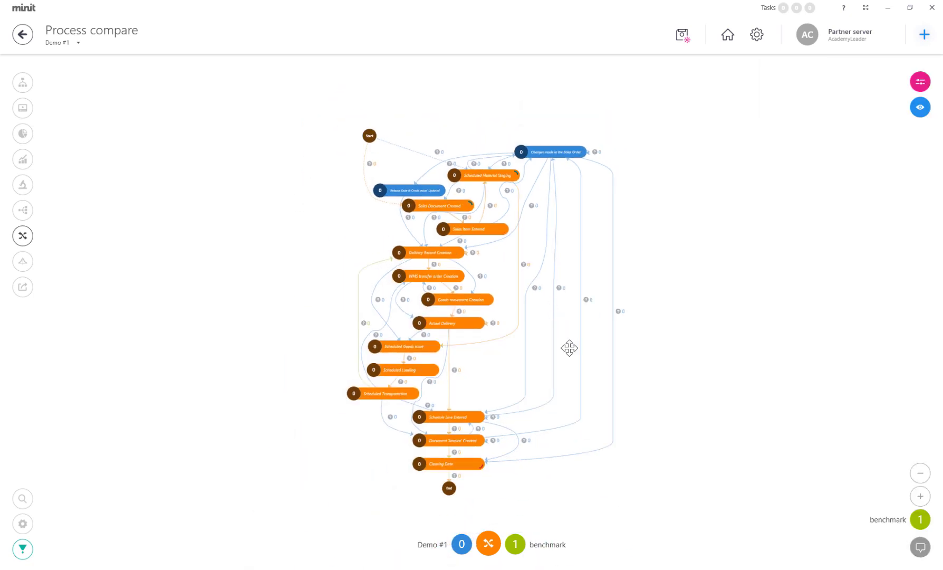